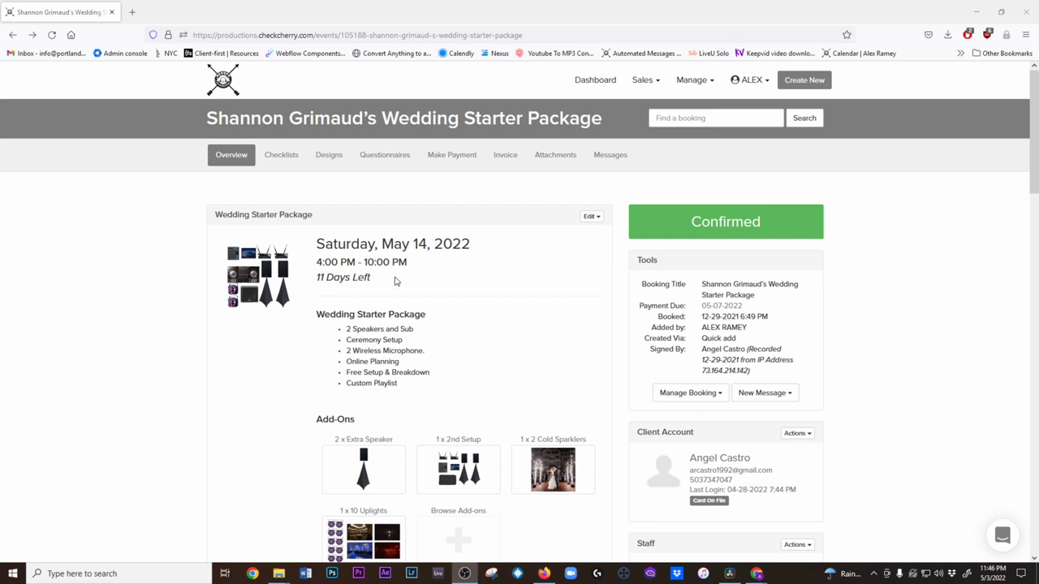
- Review the template selected in the wedding booking's designs and open the second Template Selected message
scroll(357, 302, down, 1)
scroll(293, 352, up, 1)
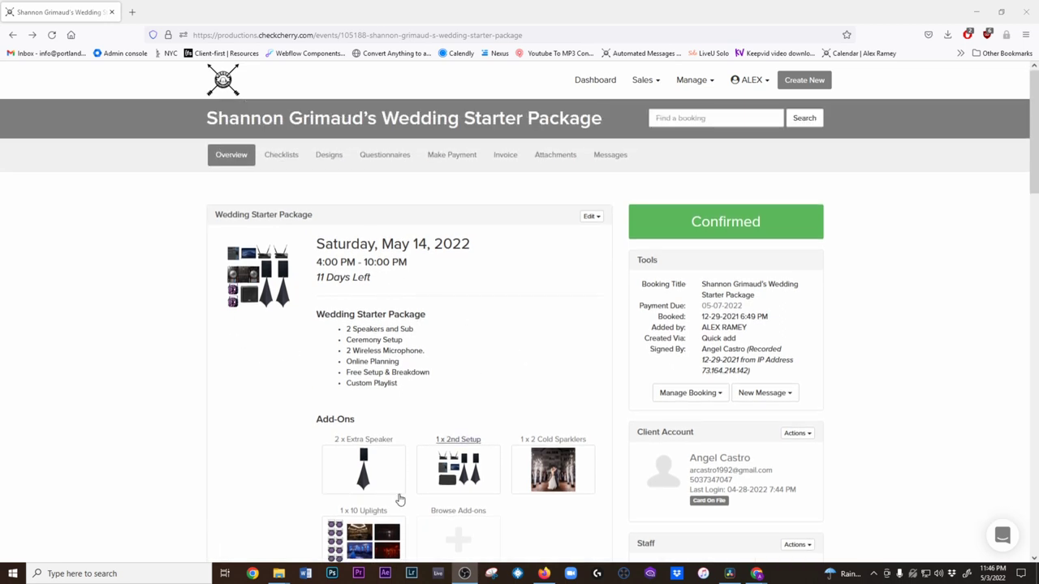
click(327, 157)
scroll(271, 366, down, 2)
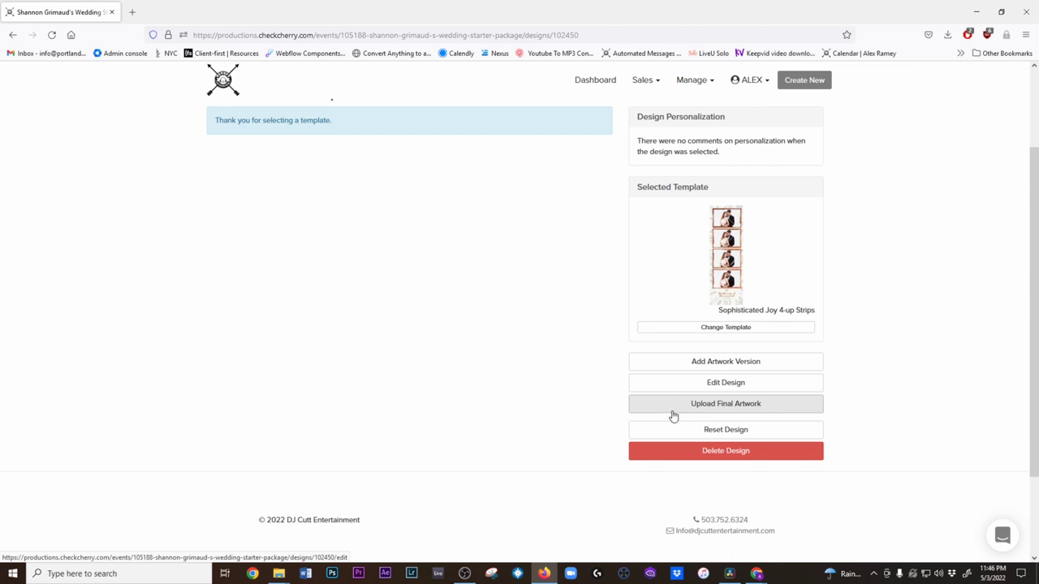
scroll(763, 410, up, 2)
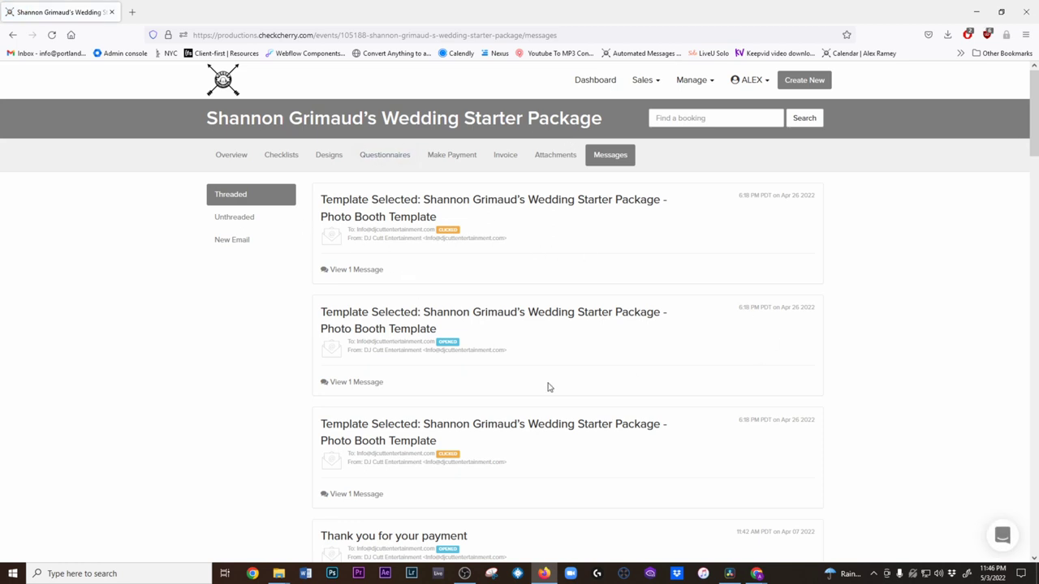
click(349, 384)
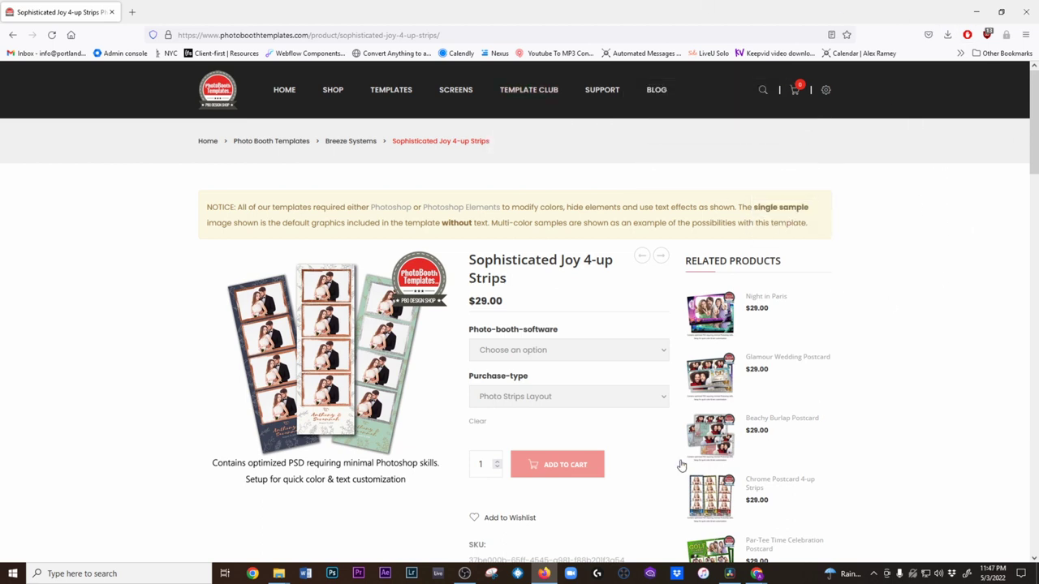
- Choose Darkroom Booth as the photo booth software for Sophisticated Joy 4-up Strips and add the template to the cart
scroll(431, 353, down, 1)
click(525, 297)
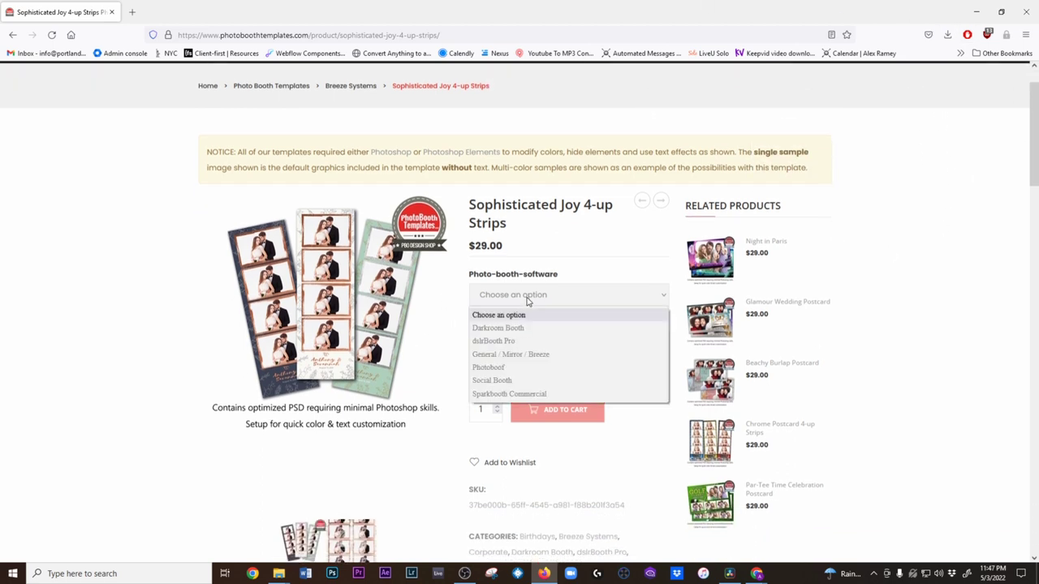
click(487, 328)
scroll(463, 382, down, 2)
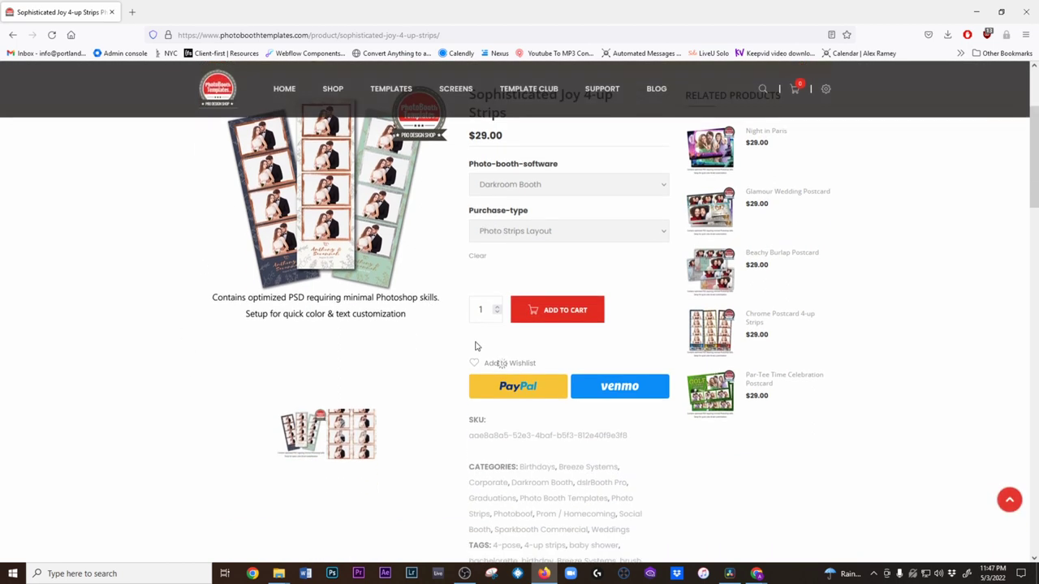
click(543, 312)
scroll(552, 333, up, 1)
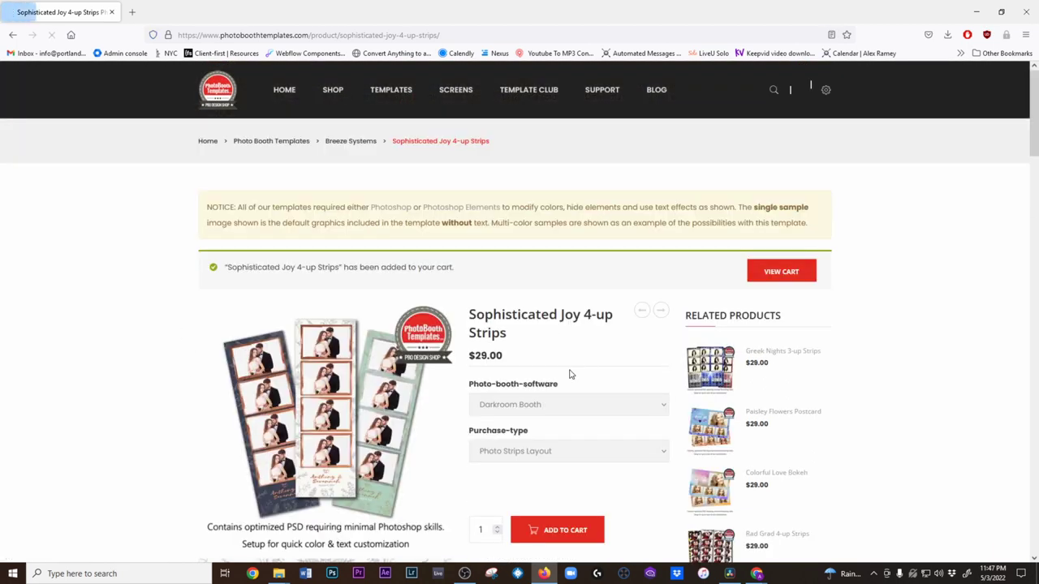
- Go to the template shop's account login and sign in with the filled-in credentials
scroll(429, 314, down, 3)
scroll(429, 314, down, 1)
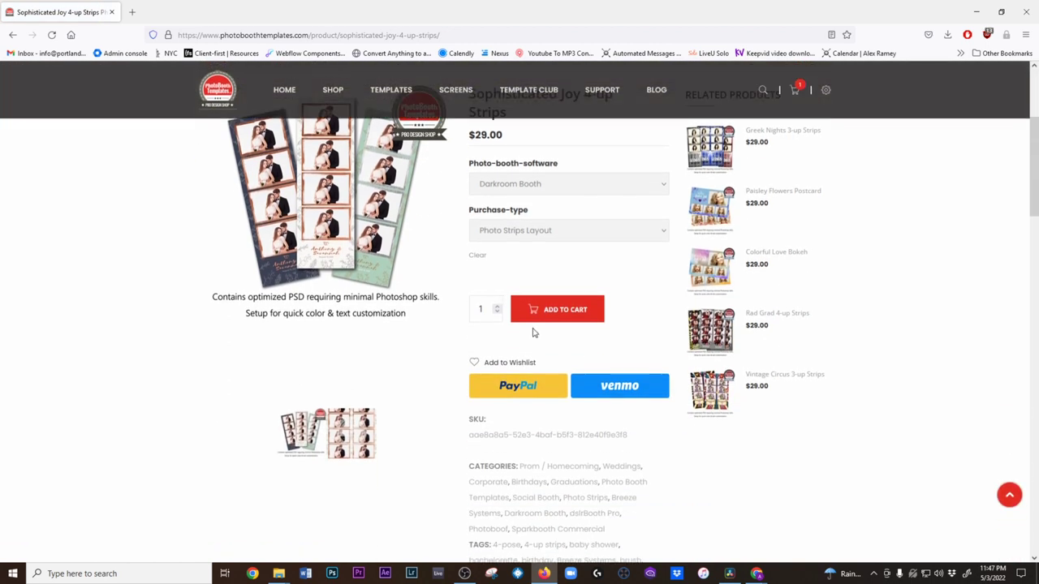
scroll(533, 331, up, 4)
mouse_move(823, 91)
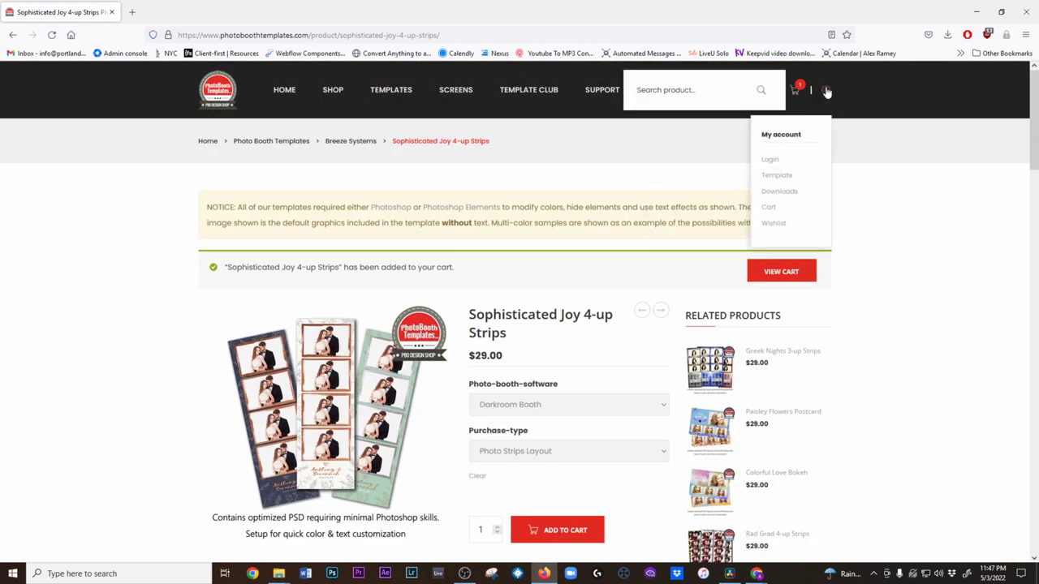
click(777, 163)
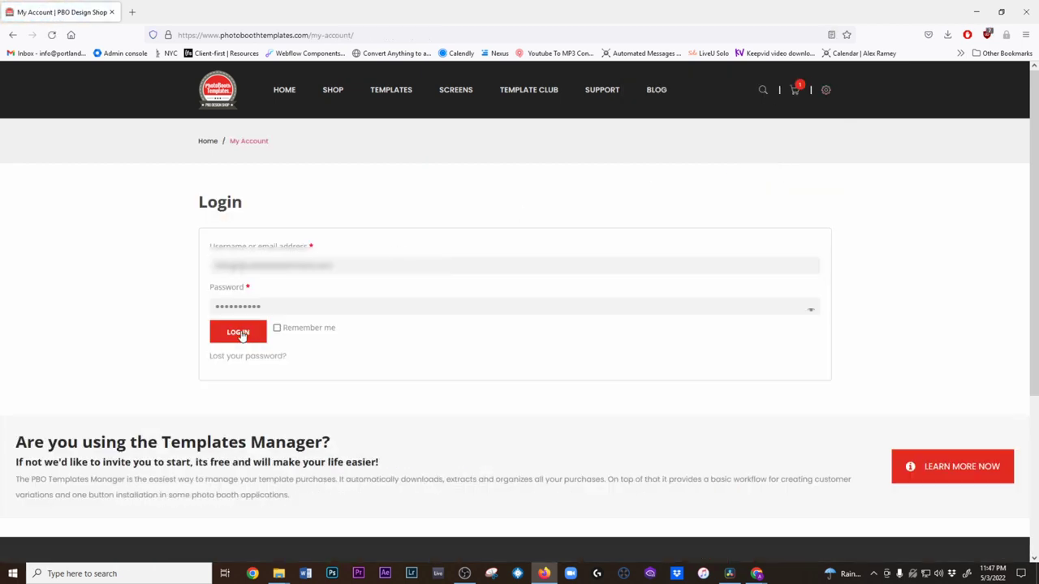
click(238, 333)
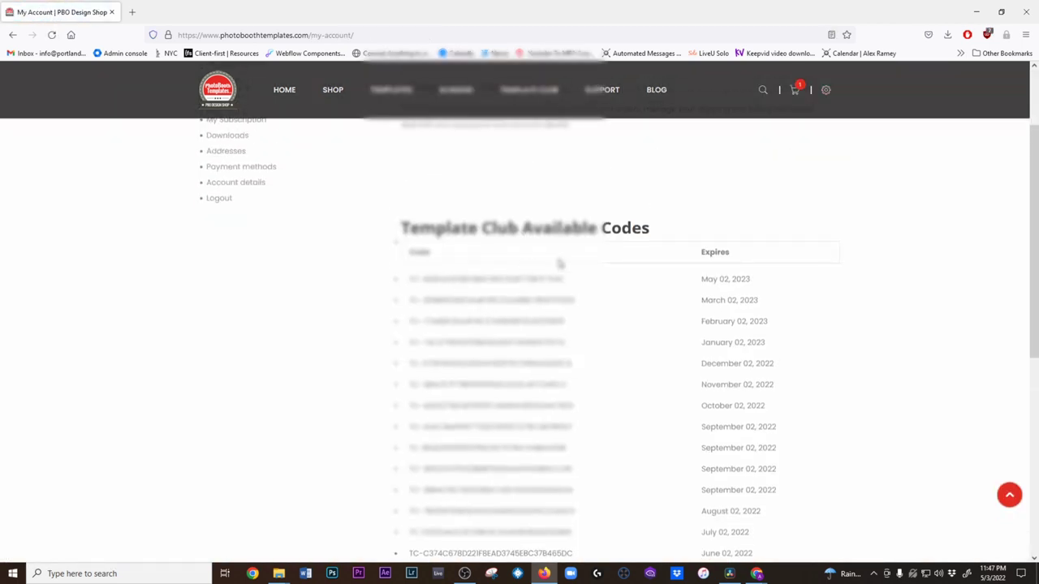
- Look through the account's Template Club codes and highlight the code expiring June 02, 2022
scroll(758, 390, down, 2)
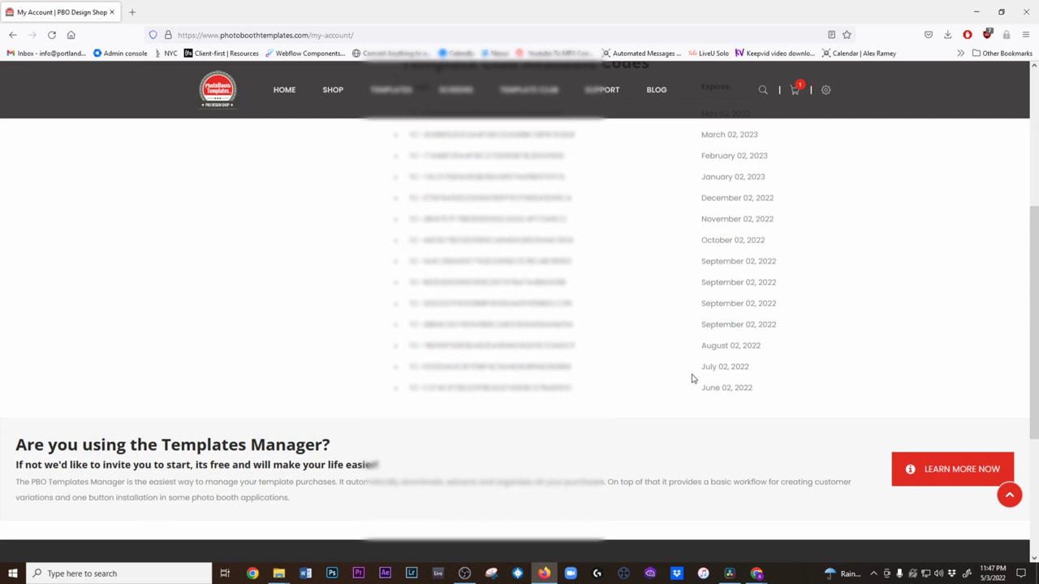
drag(604, 394, 389, 394)
scroll(520, 398, up, 3)
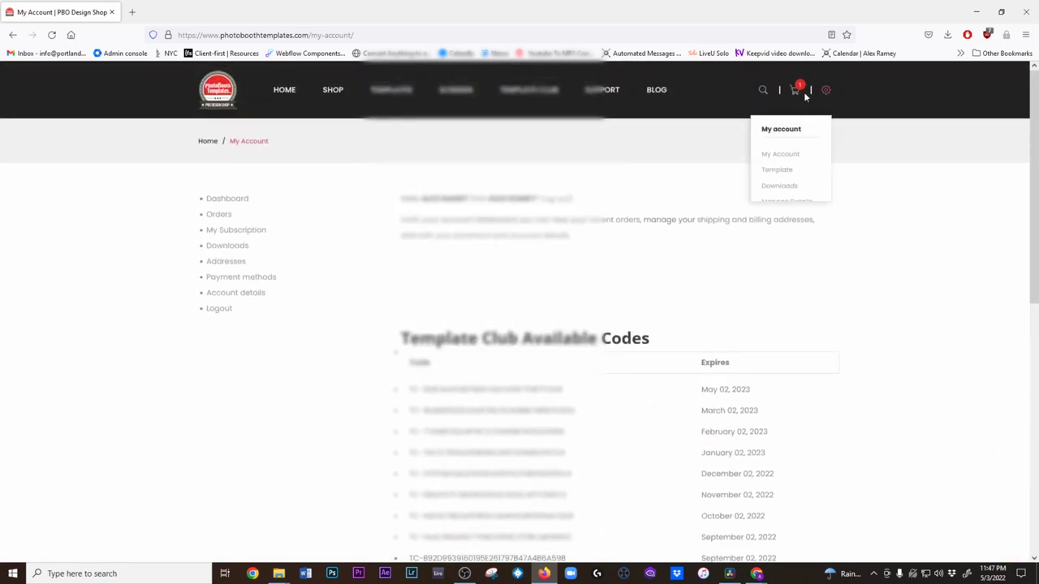
- In the cart, highlight the Template Club code expiring June 02, 2022 and place the cursor in the coupon field
click(791, 91)
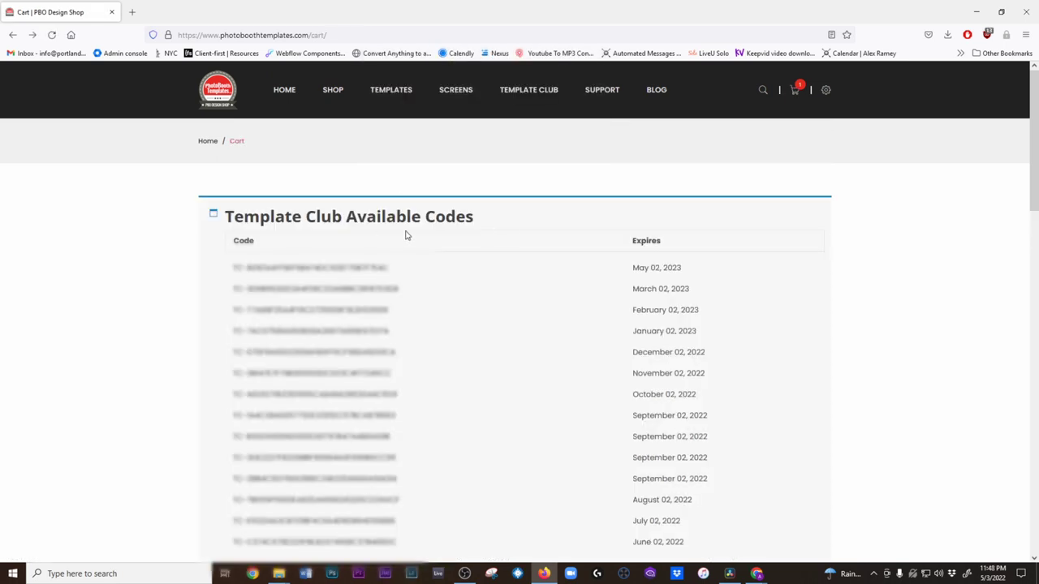
scroll(359, 222, down, 2)
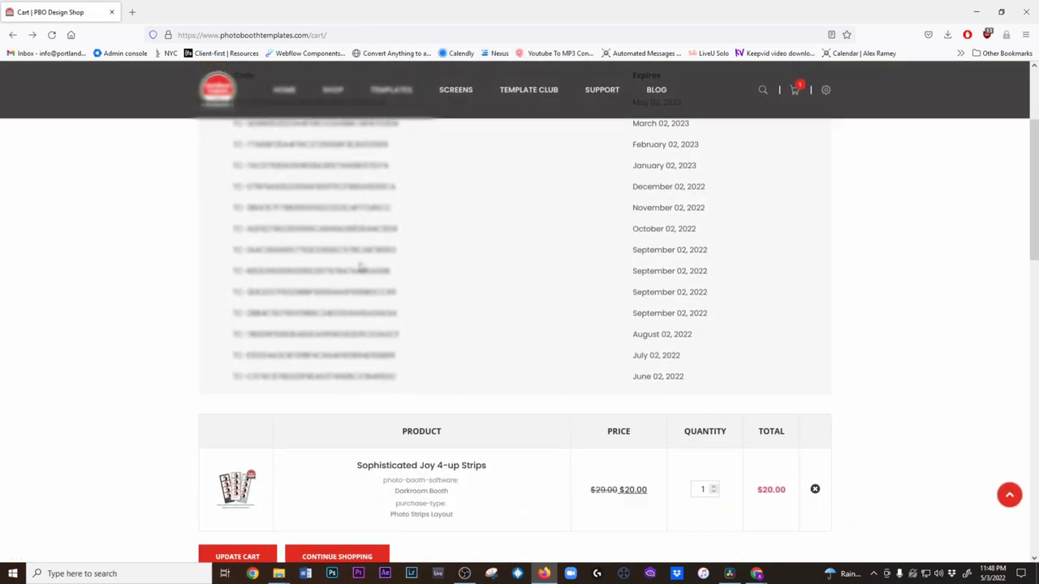
drag(386, 375, 220, 378)
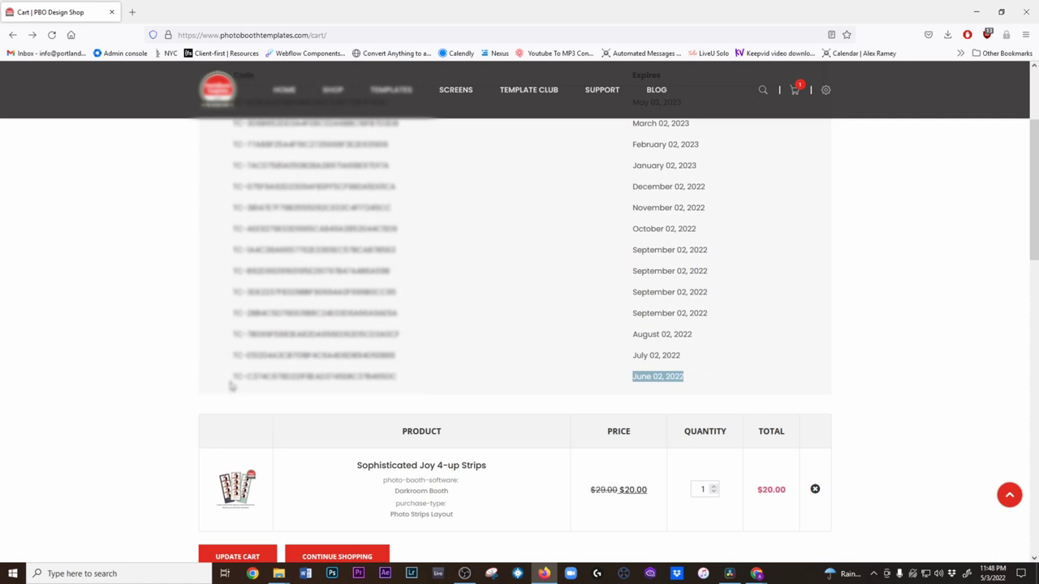
scroll(318, 390, down, 3)
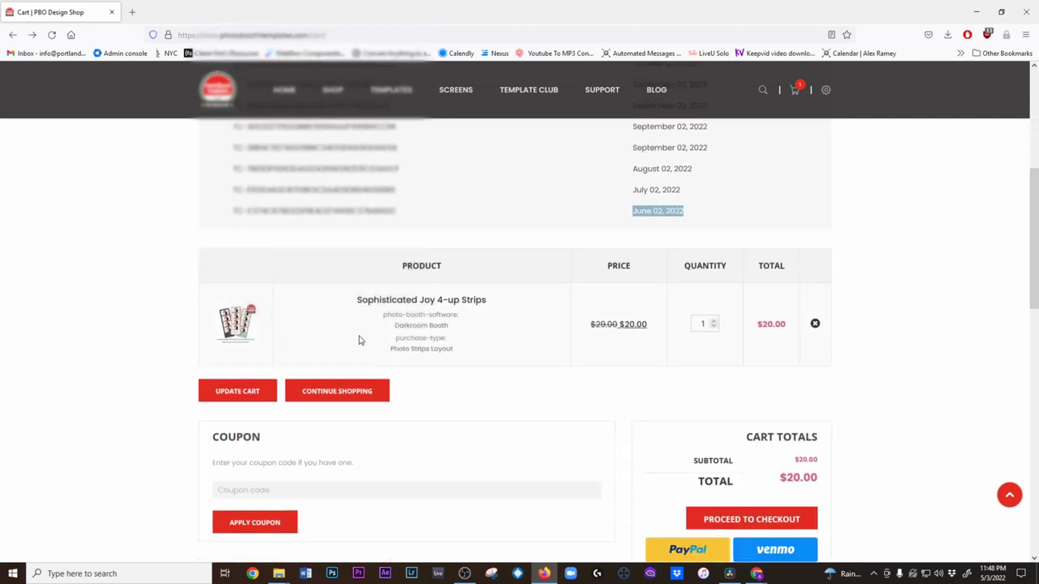
click(276, 382)
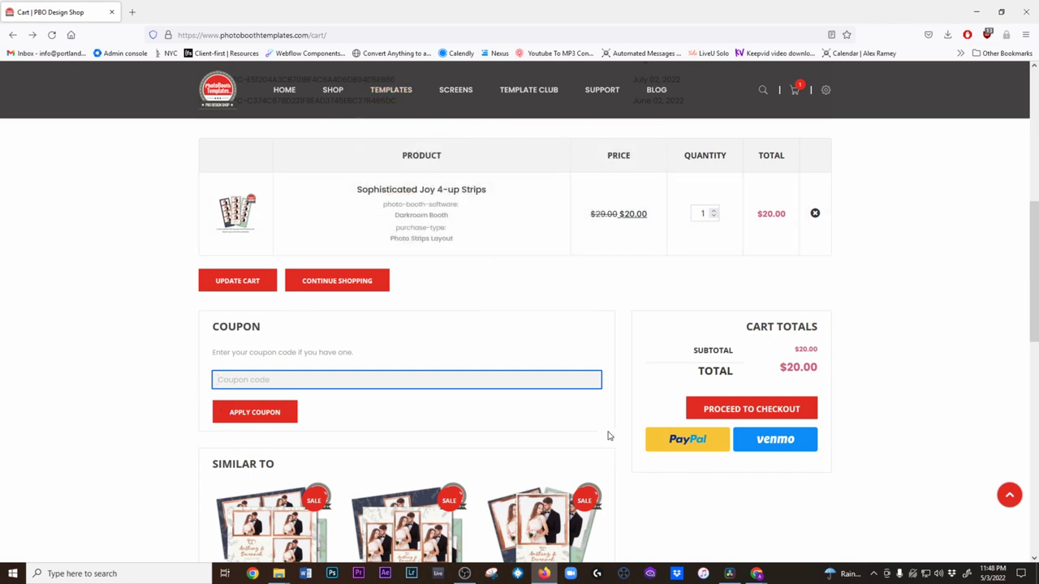
- Proceed to checkout and look over the order and billing sections without placing the order
click(775, 412)
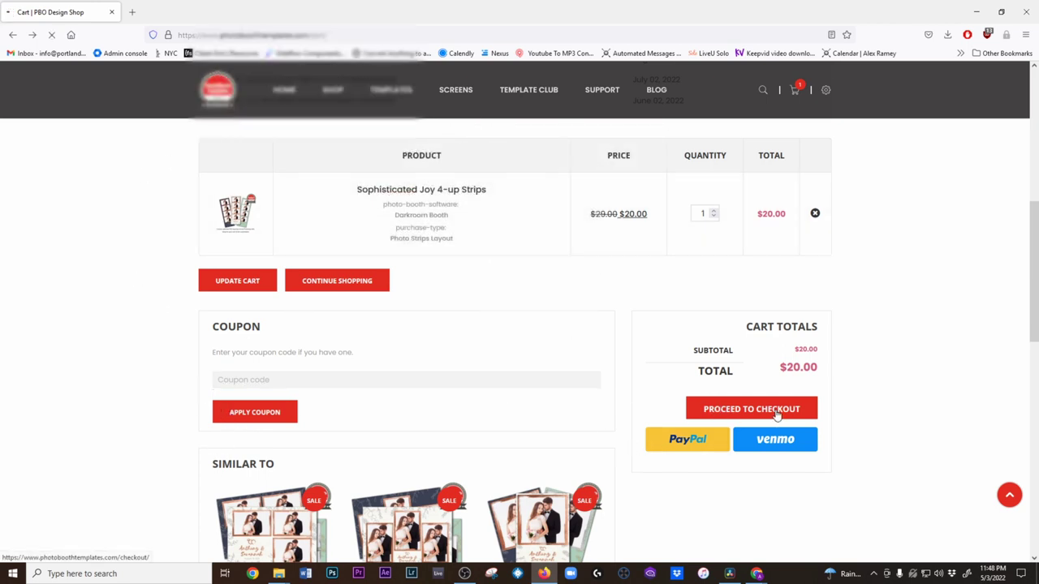
scroll(747, 413, down, 3)
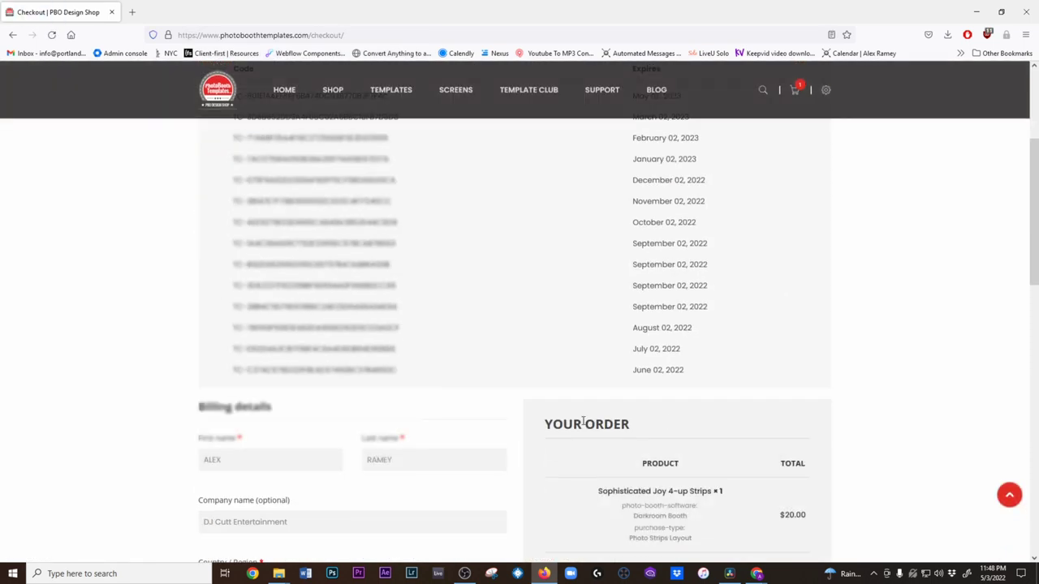
scroll(585, 406, up, 3)
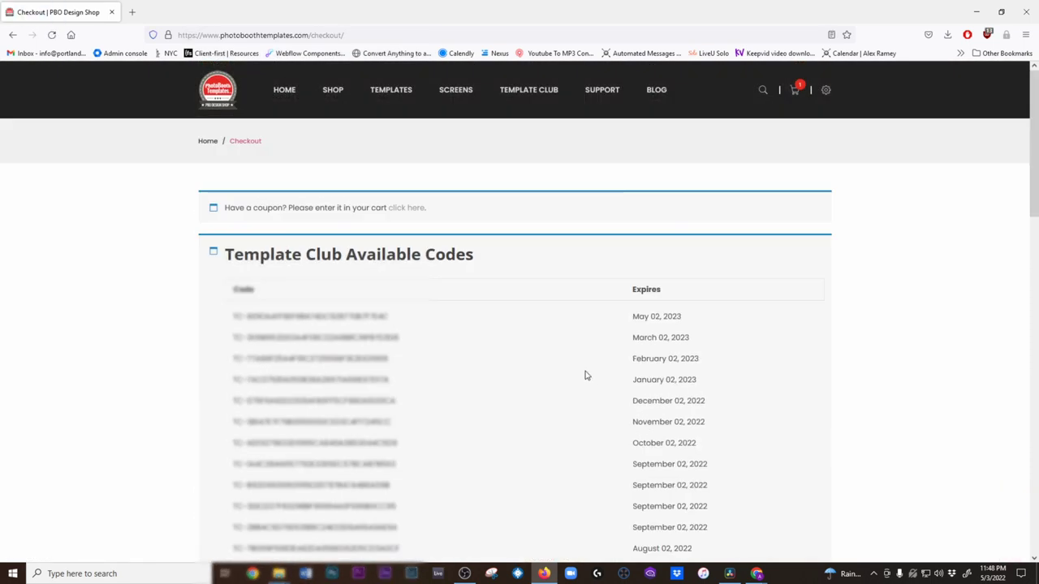
- Open the account's downloads and download the Darkroom zip file for Sophisticated Joy 4-up Strips
mouse_move(826, 87)
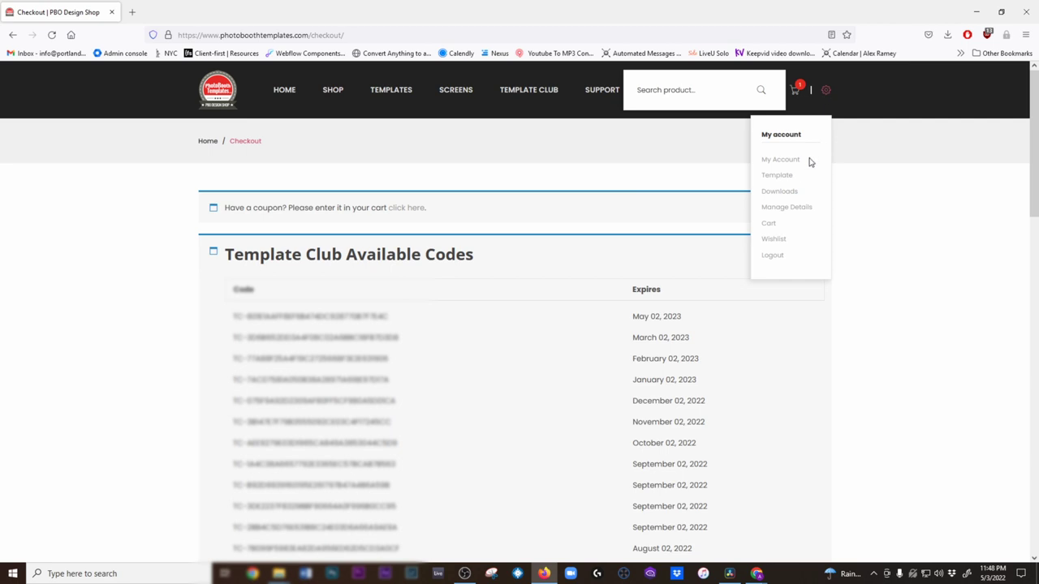
click(784, 193)
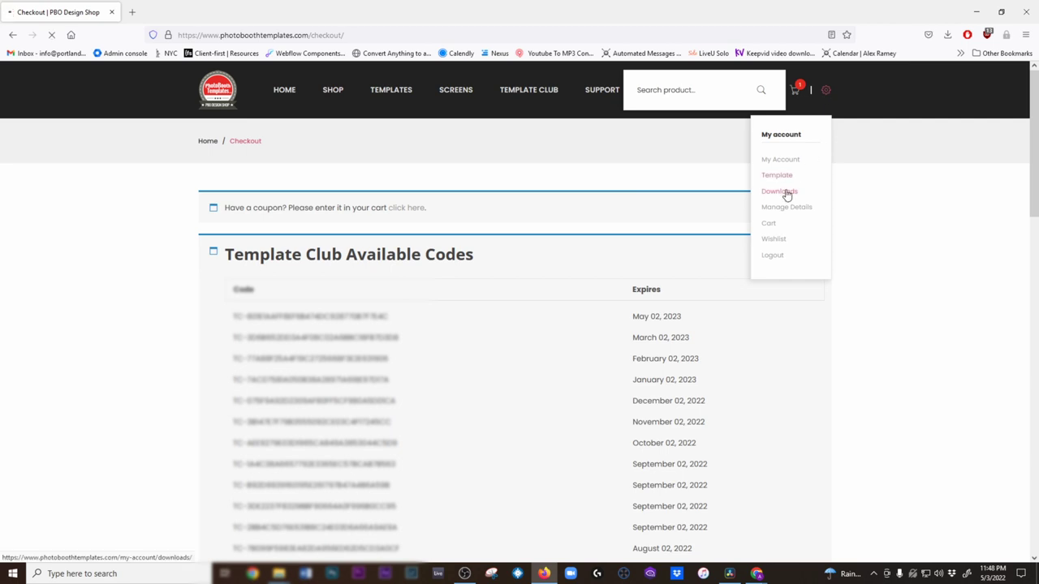
scroll(487, 268, down, 7)
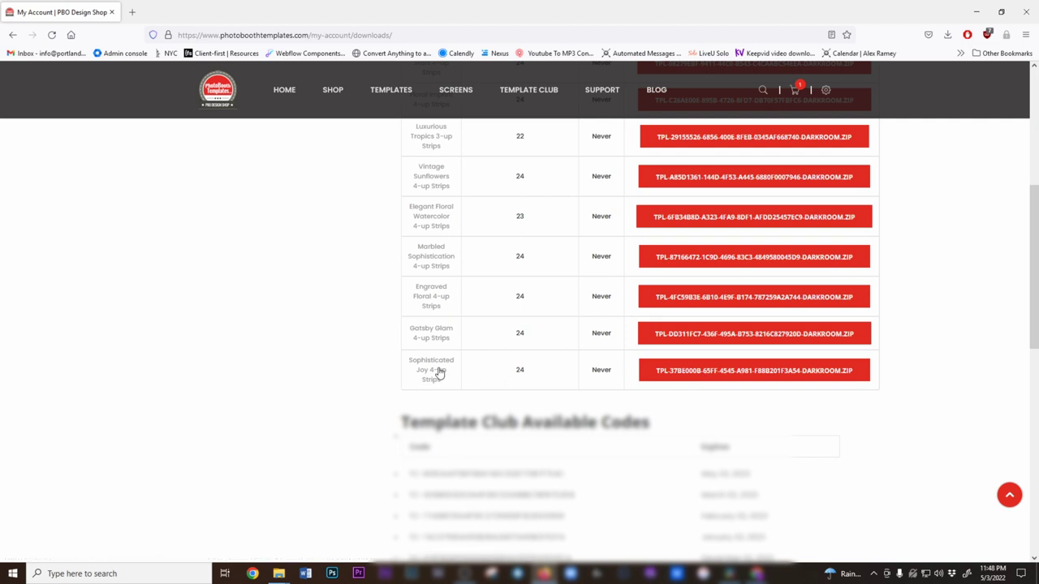
click(694, 373)
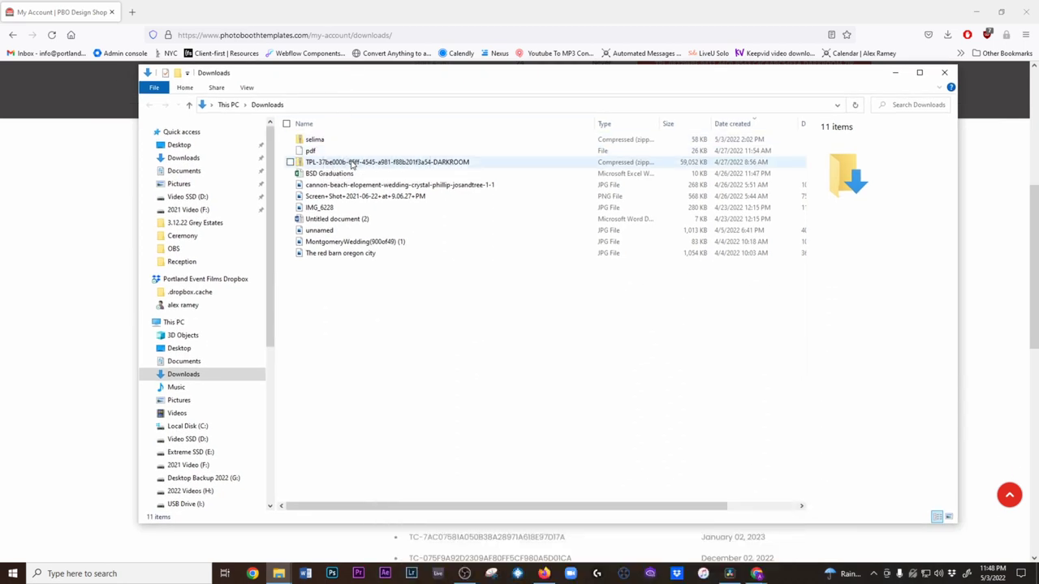
- Open the TPL-37be000b DARKROOM zip in File Explorer's Downloads folder and select the template folder inside it
double_click(352, 162)
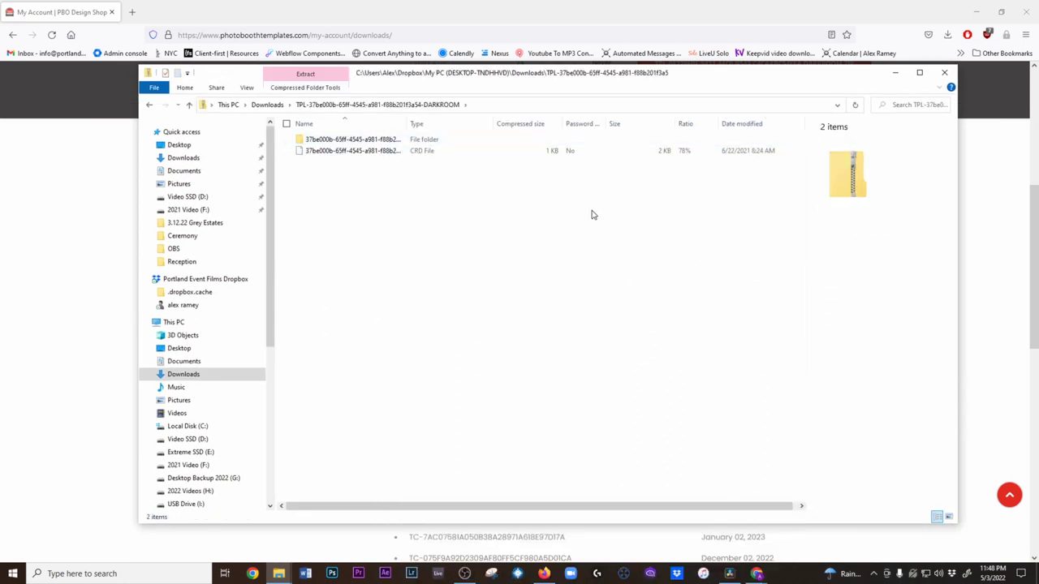
click(385, 142)
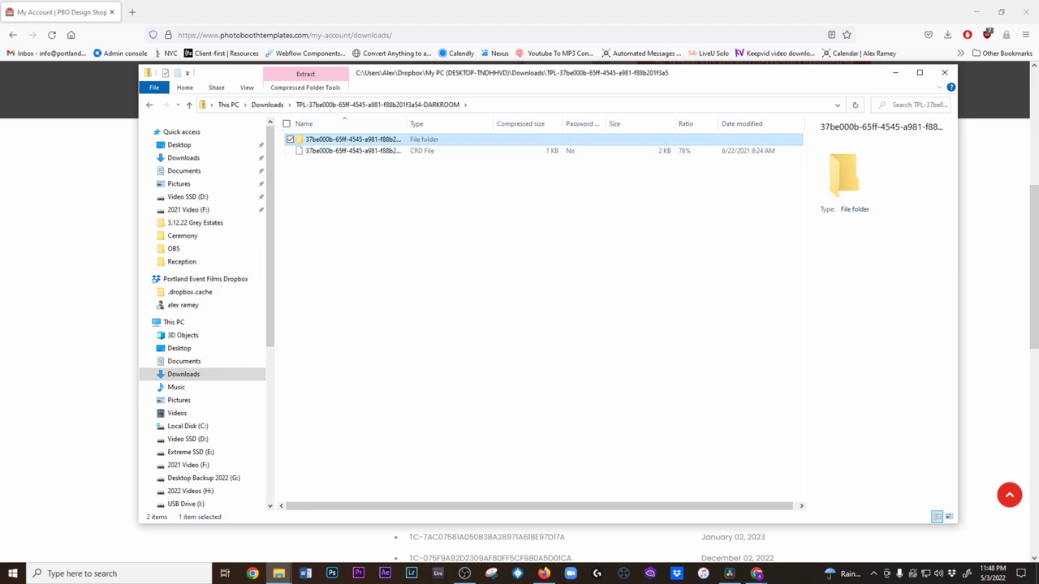
- Switch to the _Photo Booth Pictures window and open the template folder inside _Photo Booth Temp\5.14.21. Wedding
key(alt+Tab)
click(446, 114)
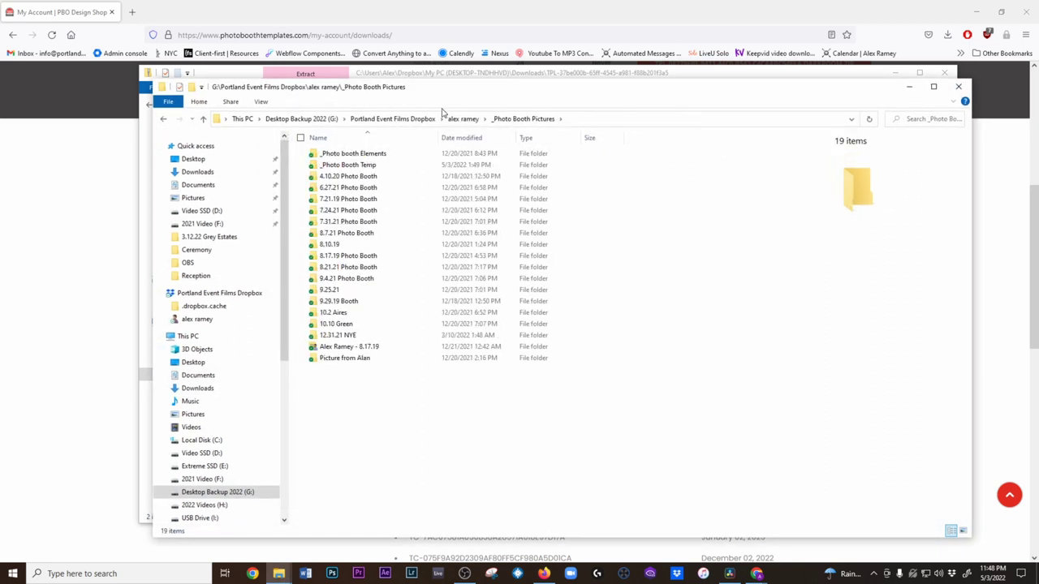
double_click(364, 165)
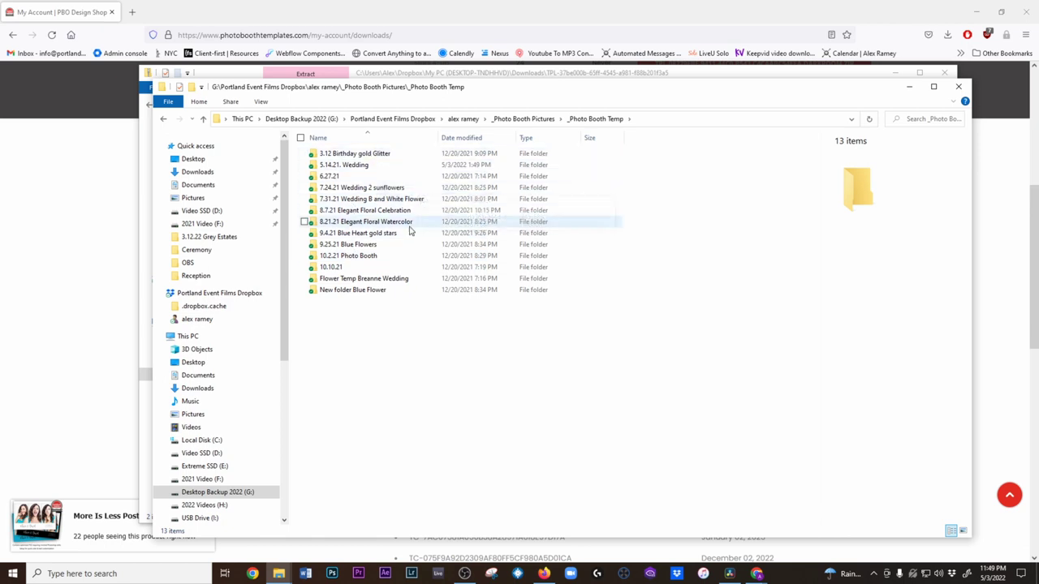
double_click(346, 166)
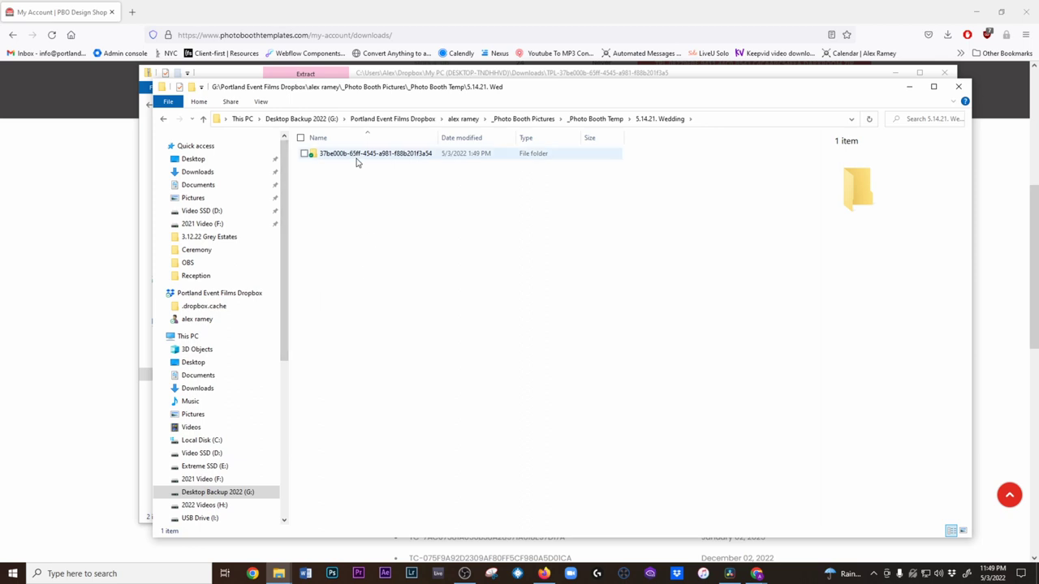
double_click(357, 156)
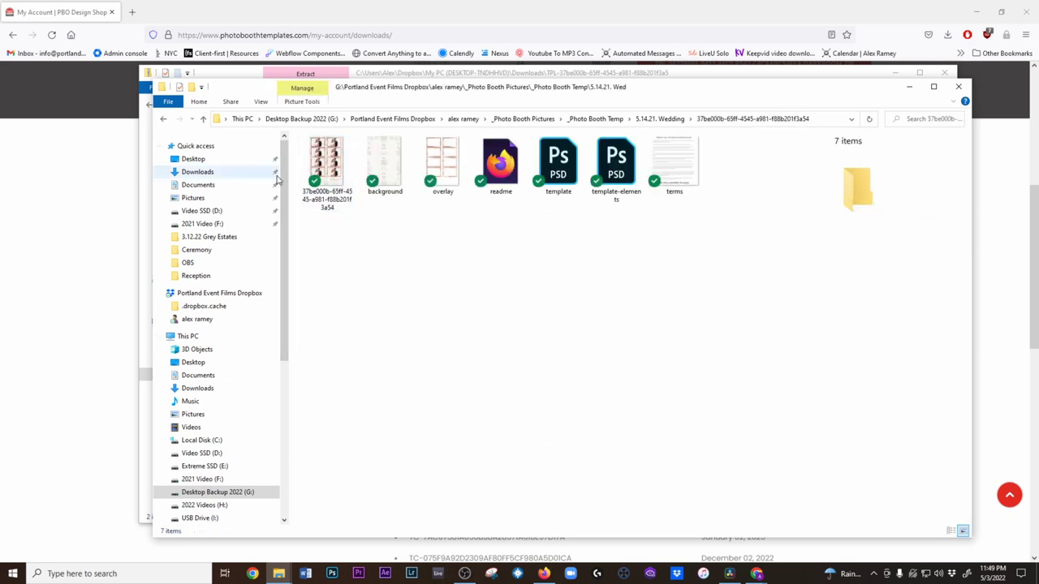
- Open the template's readme in the browser and examine its sample, included files and Fonts Used section
double_click(503, 172)
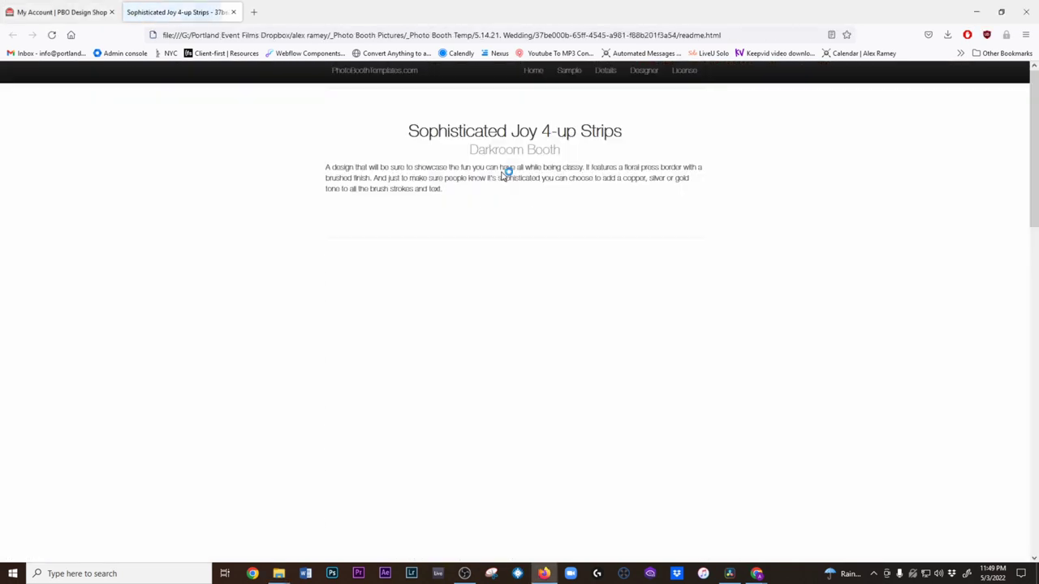
scroll(413, 272, down, 3)
scroll(410, 274, down, 5)
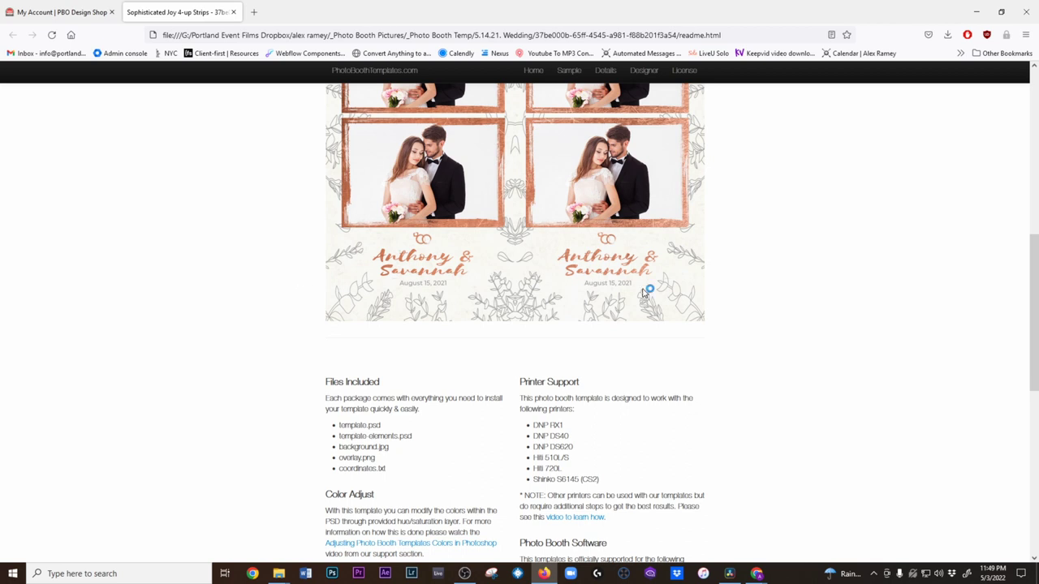
scroll(646, 288, down, 4)
scroll(558, 189, up, 3)
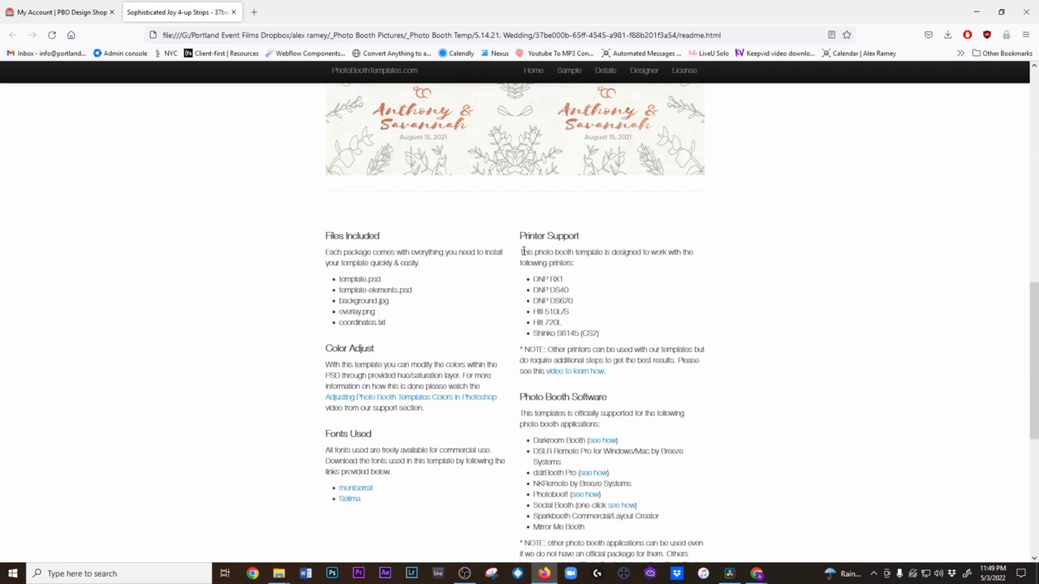
scroll(483, 211, down, 4)
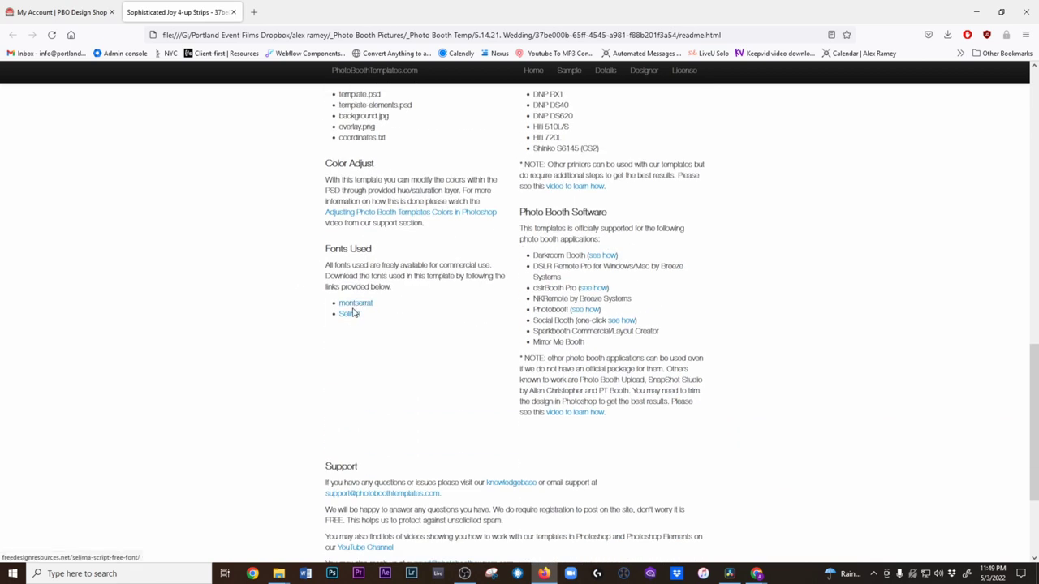
- View the Montserrat font's download page linked under Fonts Used in the readme, and close that page
click(355, 304)
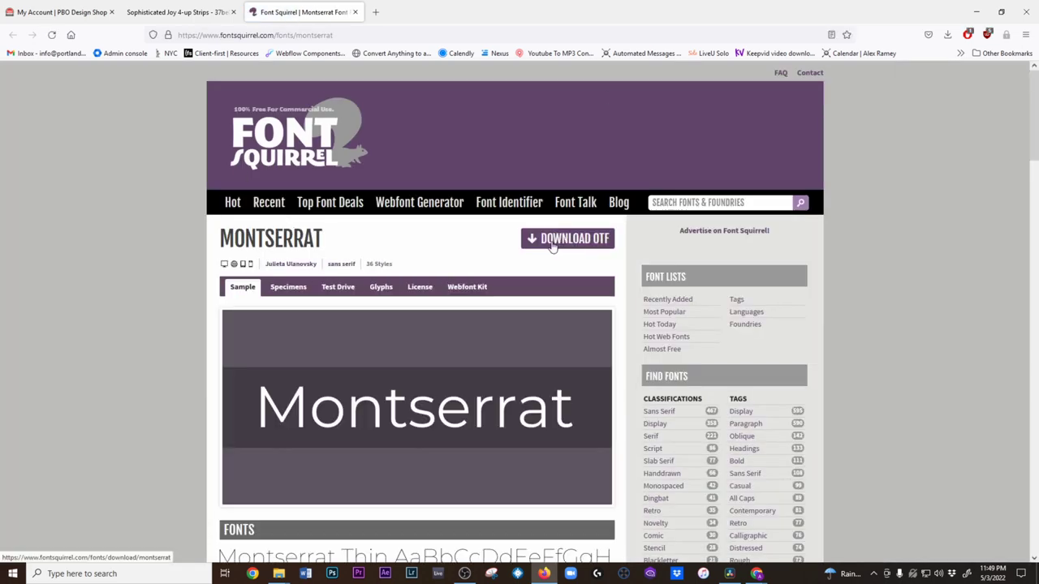
click(355, 12)
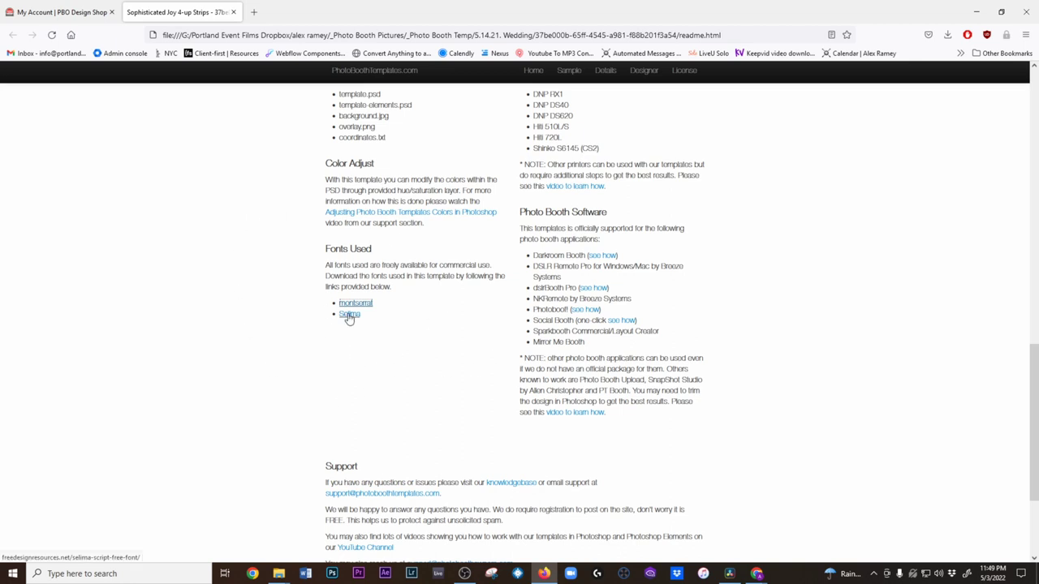
- Close the readme and open the template-elements PSD from the template folder in Photoshop
click(233, 12)
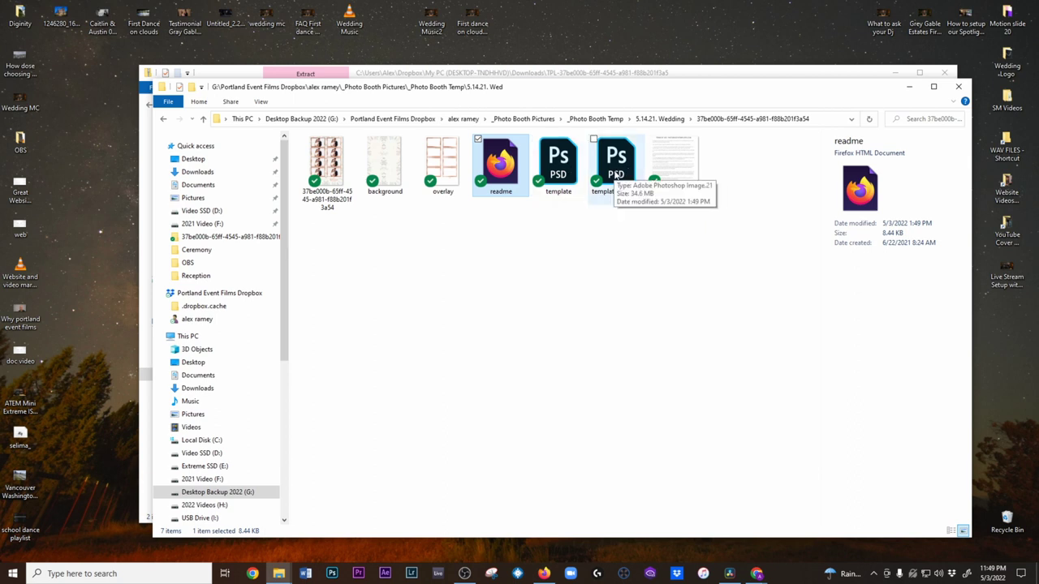
click(616, 174)
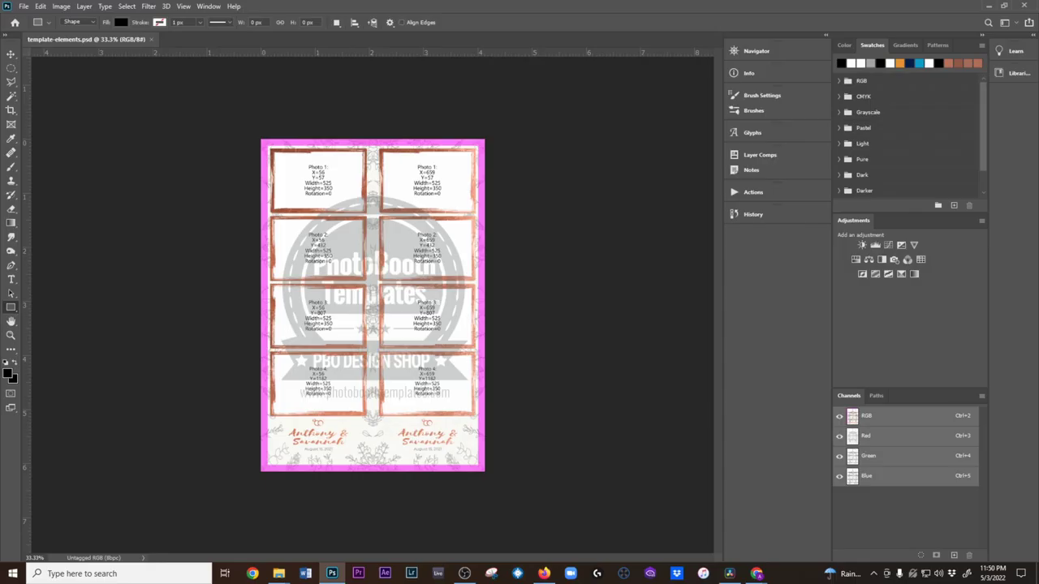
- Switch to the browser and open the Photo Booth Form questionnaire of the wedding booking dated May 14, 2022
mouse_move(543, 574)
click(544, 574)
click(441, 232)
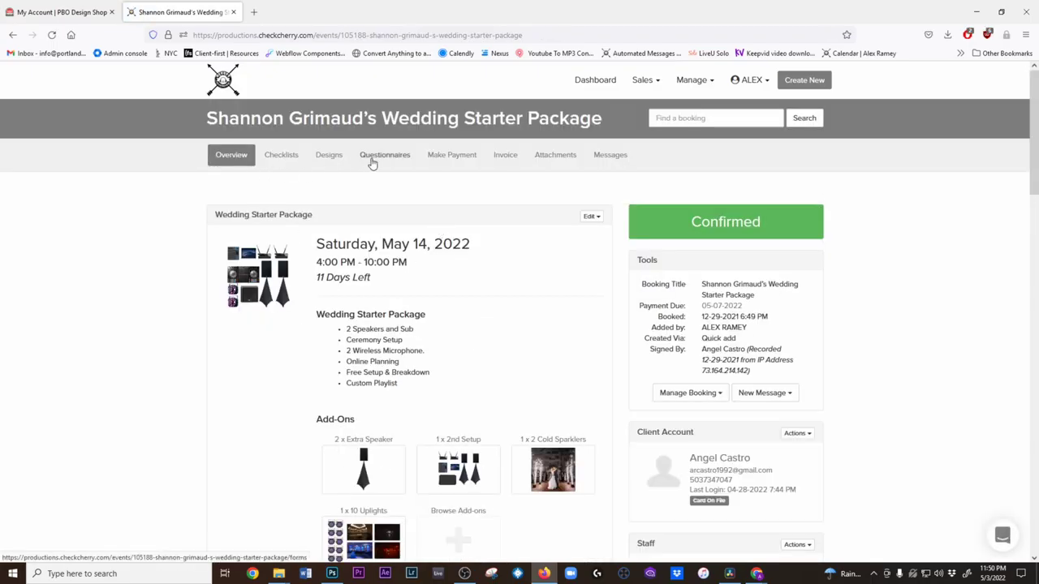
click(371, 161)
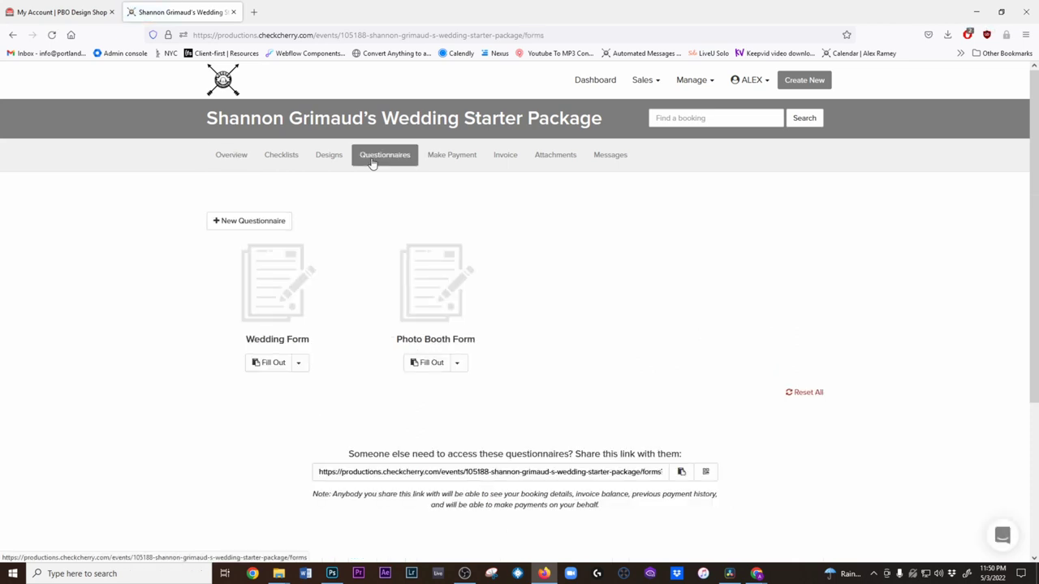
click(424, 282)
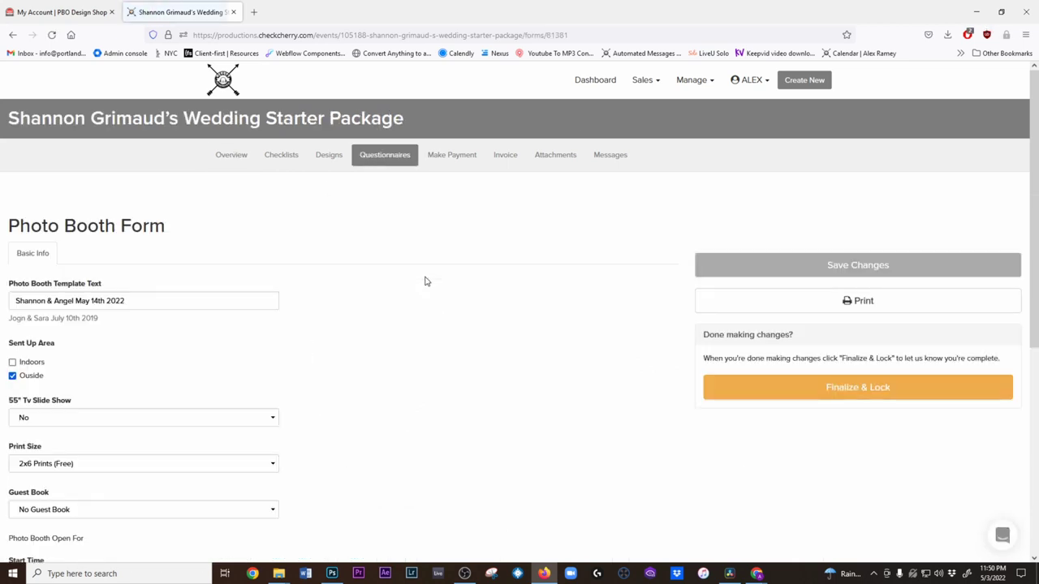
- Copy the full Photo Booth Template Text with the couple's names and wedding date from the form
scroll(398, 268, down, 1)
drag(150, 190, 2, 190)
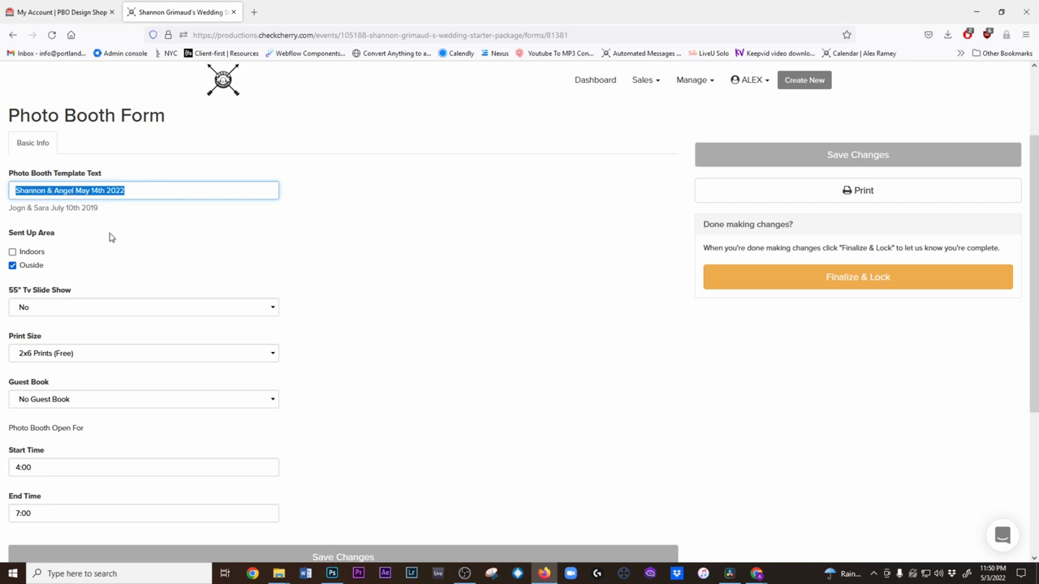
scroll(195, 239, down, 1)
scroll(197, 240, up, 3)
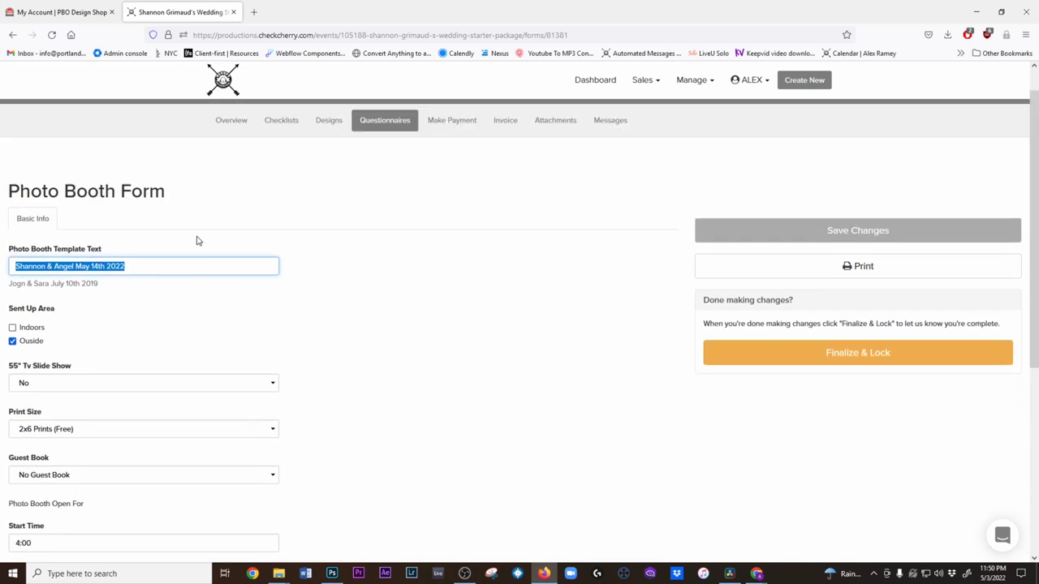
scroll(197, 240, up, 1)
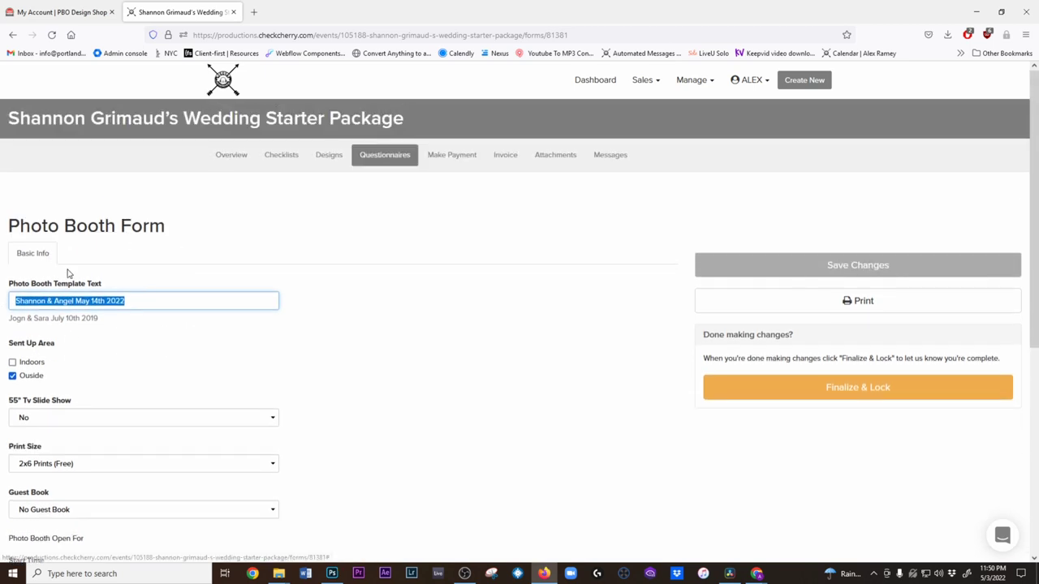
right_click(110, 304)
click(139, 366)
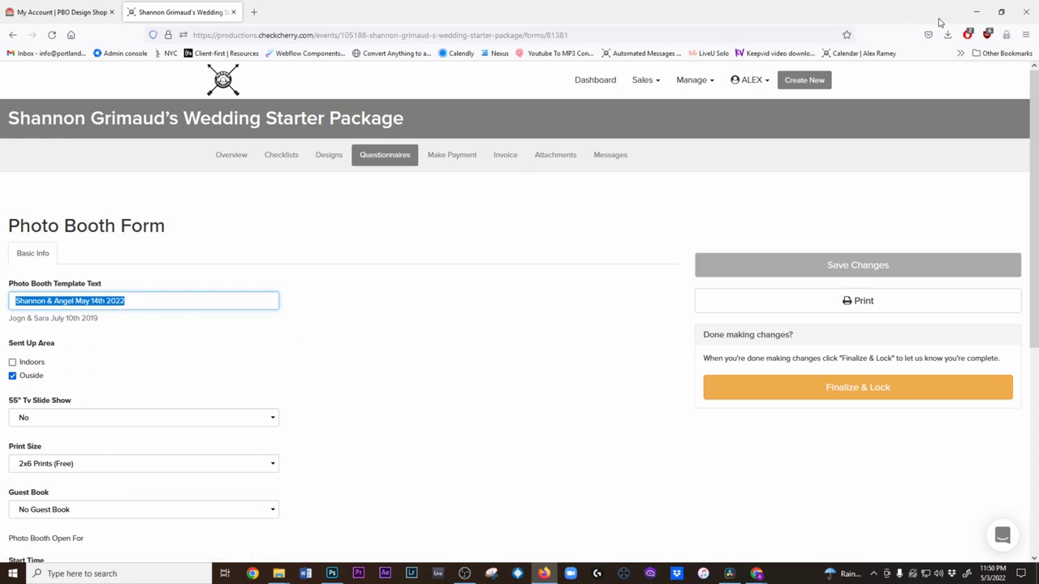
click(976, 11)
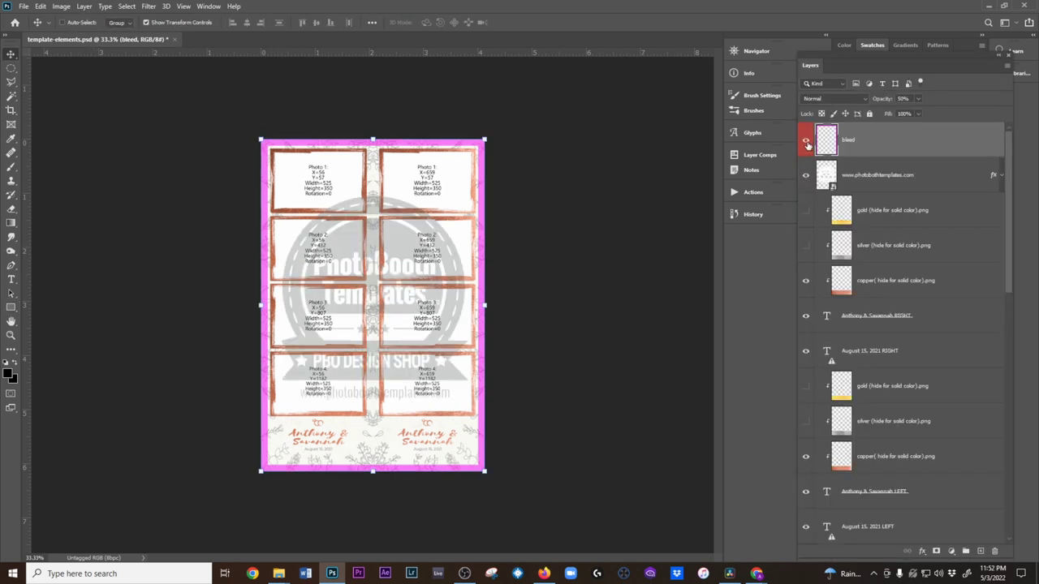
click(806, 142)
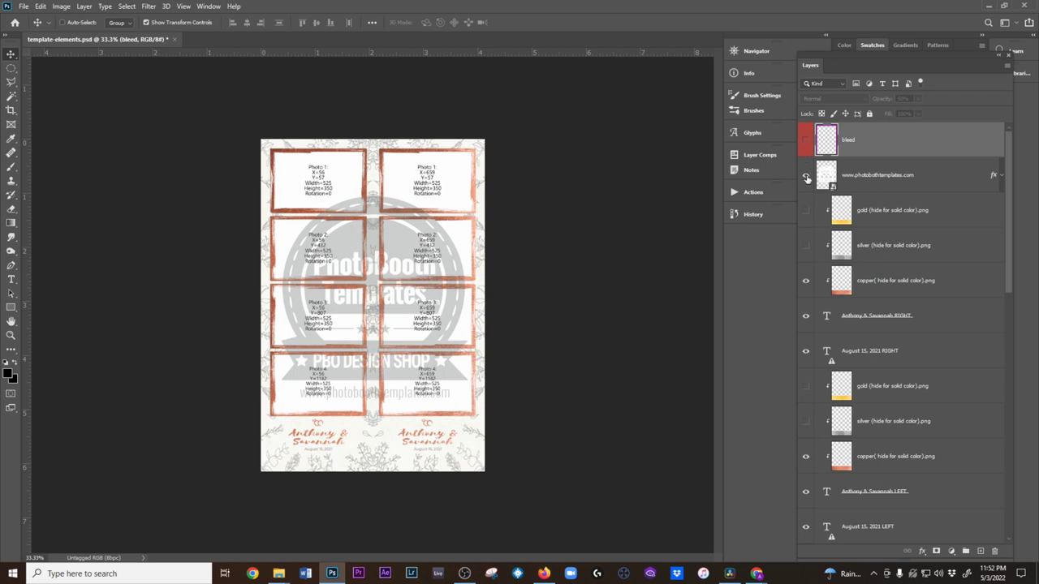
click(806, 176)
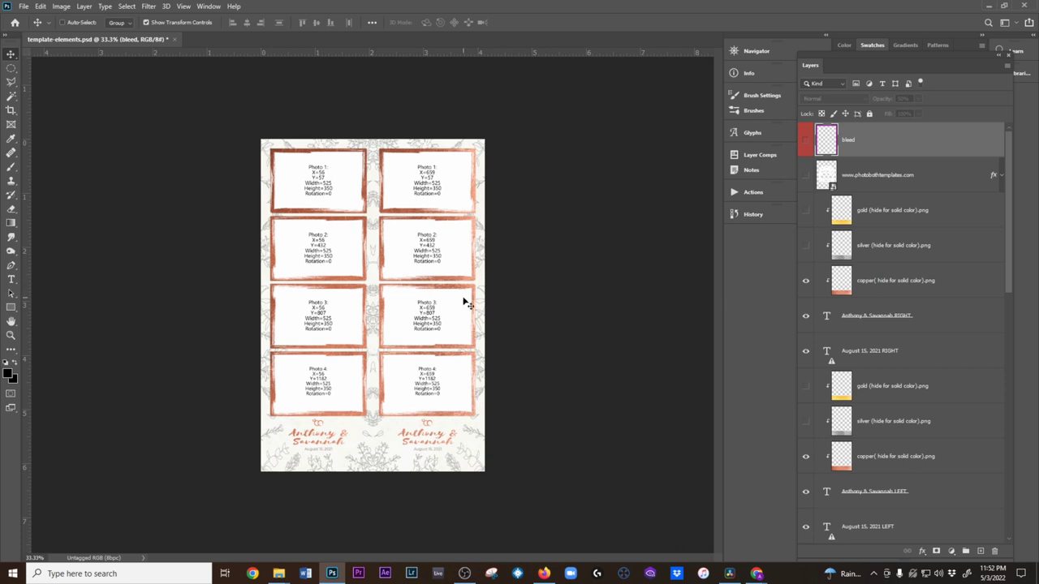
- Select all of the template's layers, from bleed down to the background, and combine them into one group
ctrl+click(826, 178)
ctrl+click(884, 144)
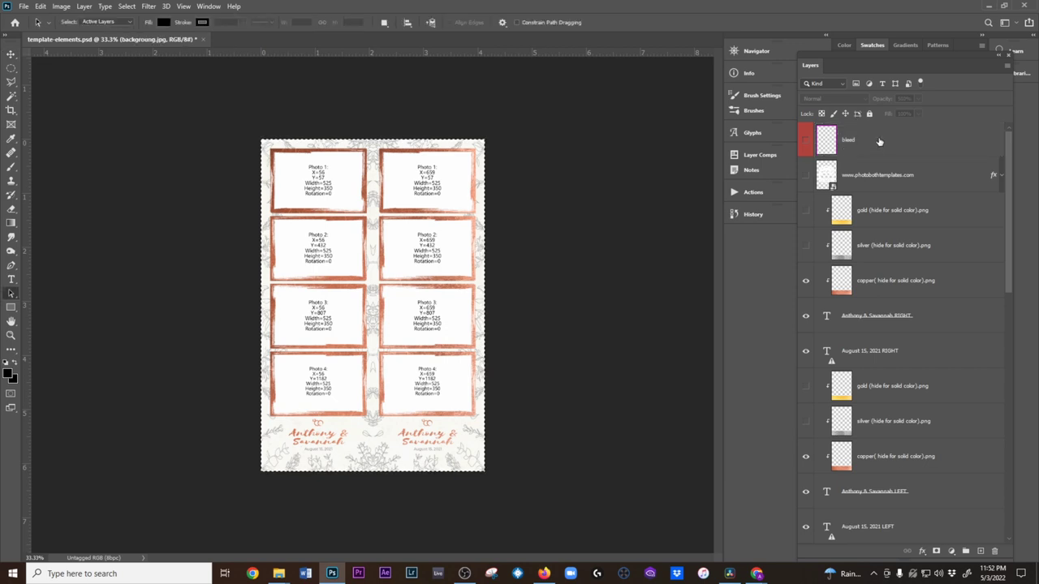
key(a)
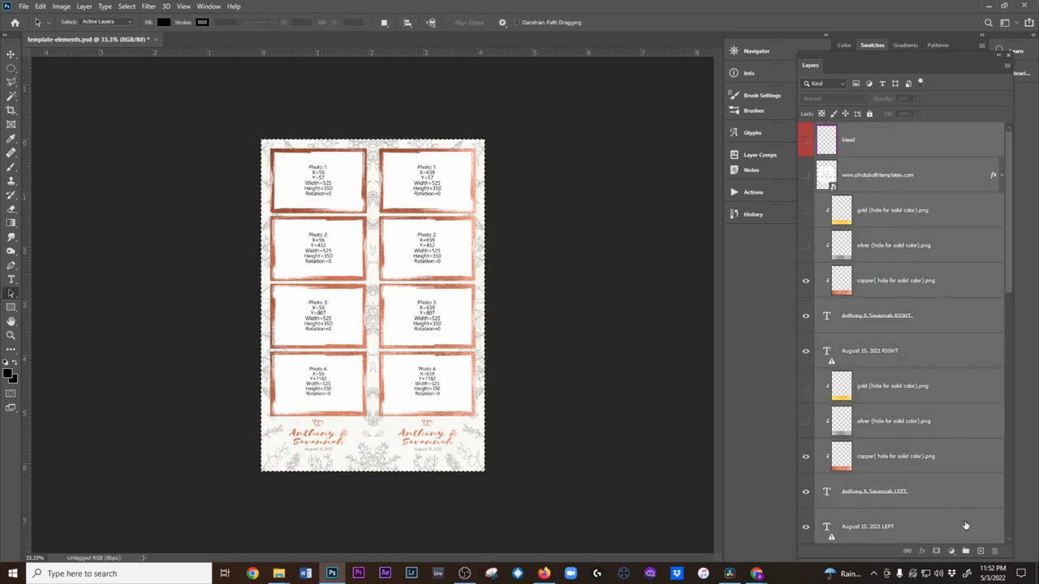
click(965, 551)
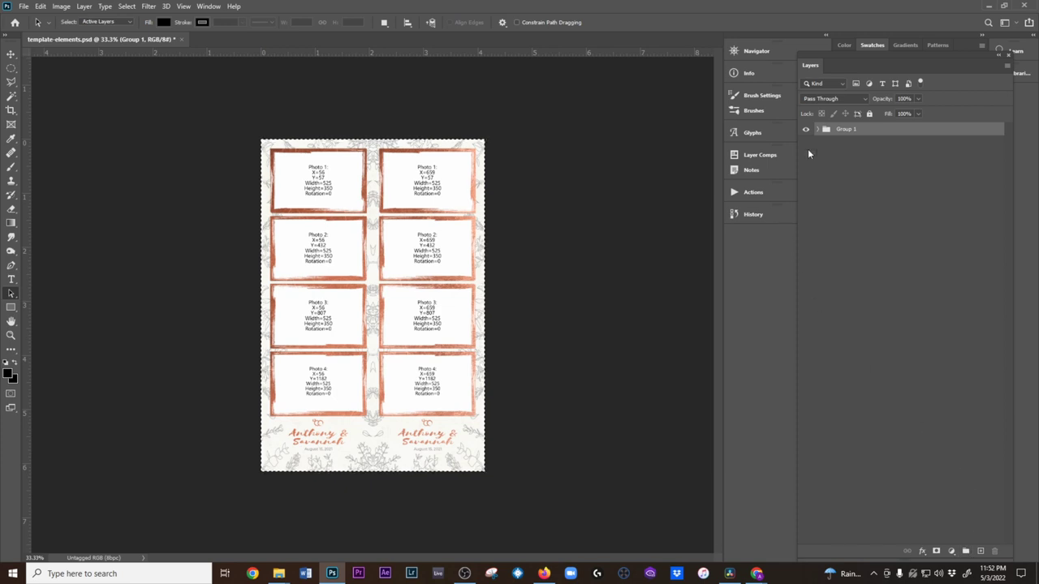
click(948, 181)
click(857, 132)
- Halve the canvas width to 4.133/2 inches, anchored at the centre, and accept the clipping
click(39, 7)
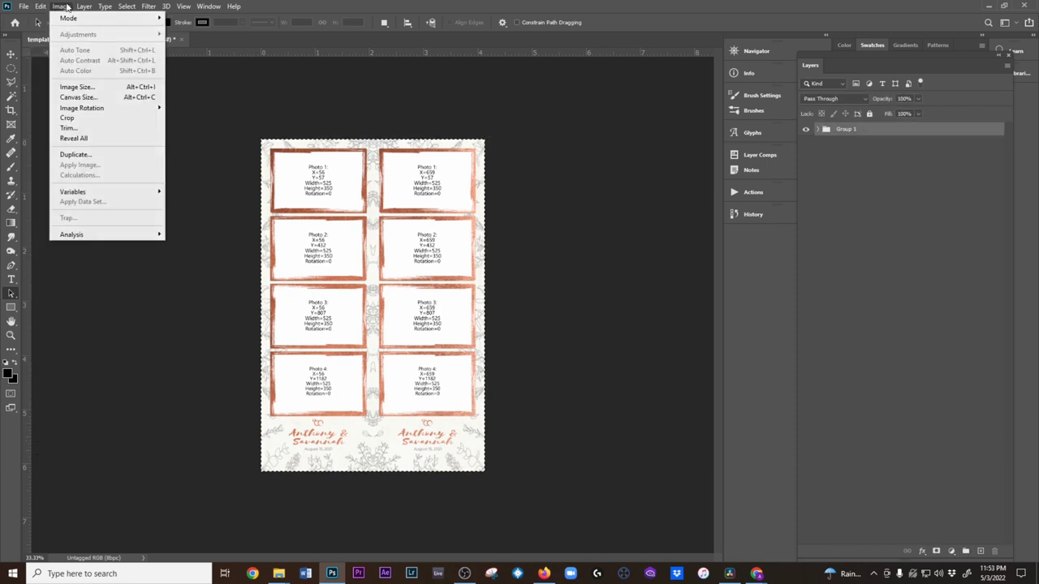
click(84, 99)
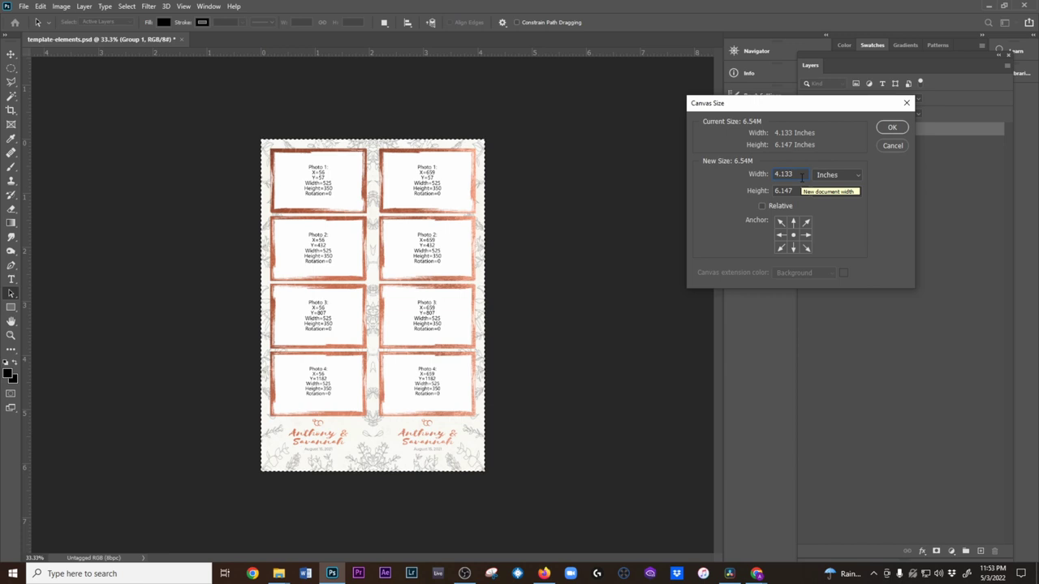
text(/2)
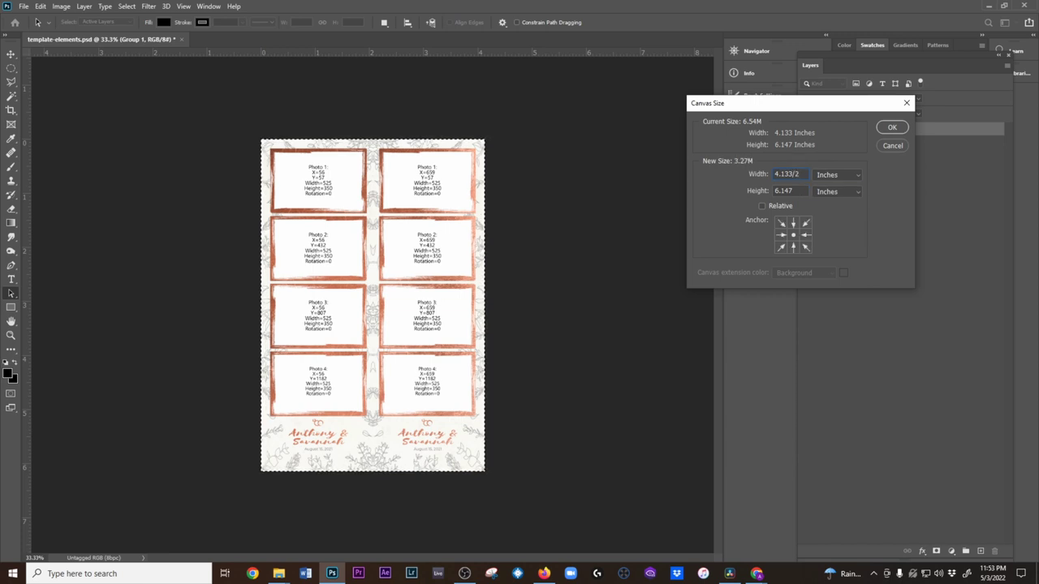
click(892, 127)
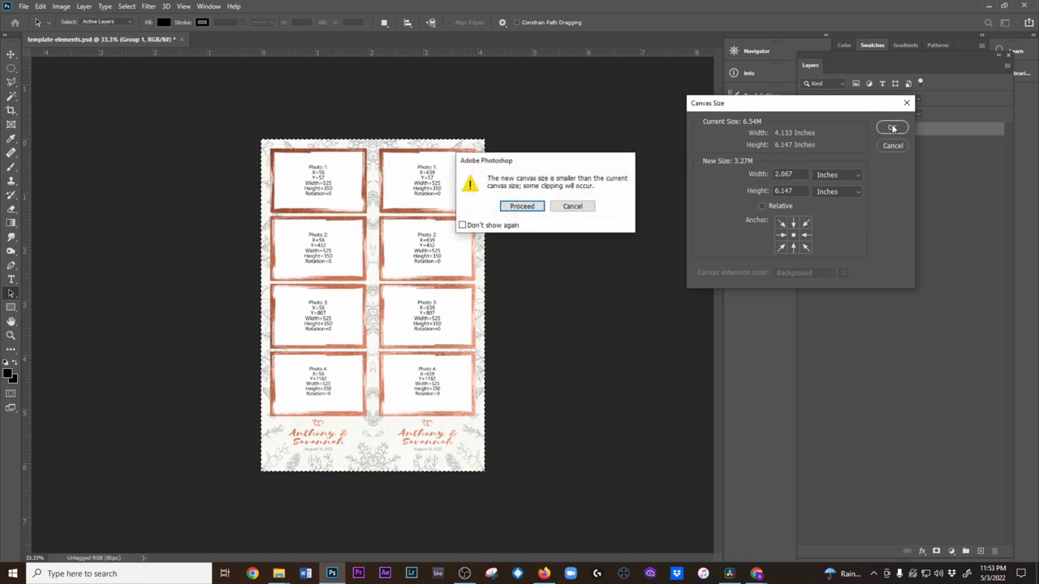
click(522, 206)
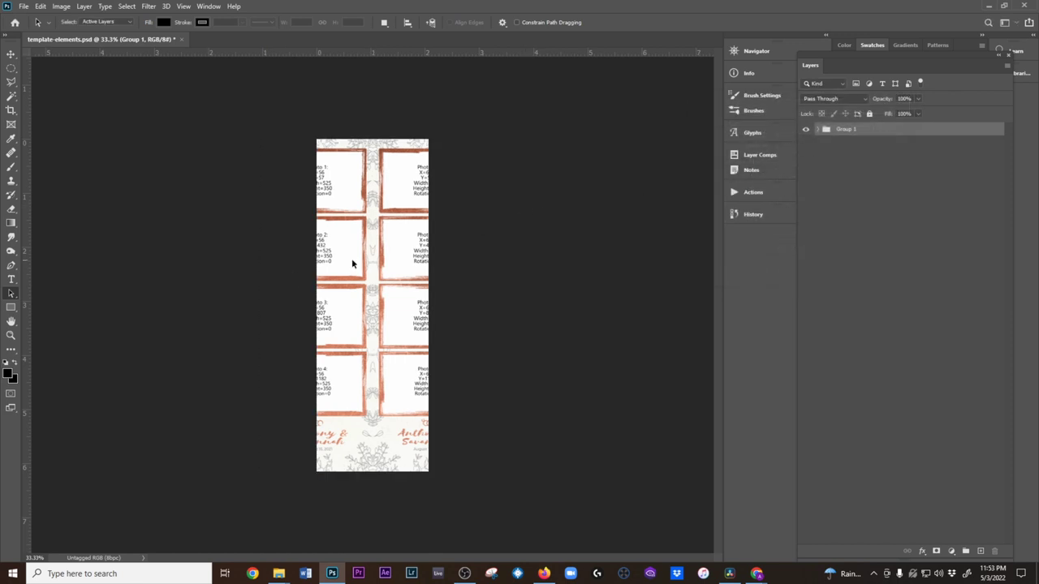
- Move the layer group to the right until only the template's left photo strip fills the narrowed canvas
click(11, 54)
drag(342, 283, 390, 282)
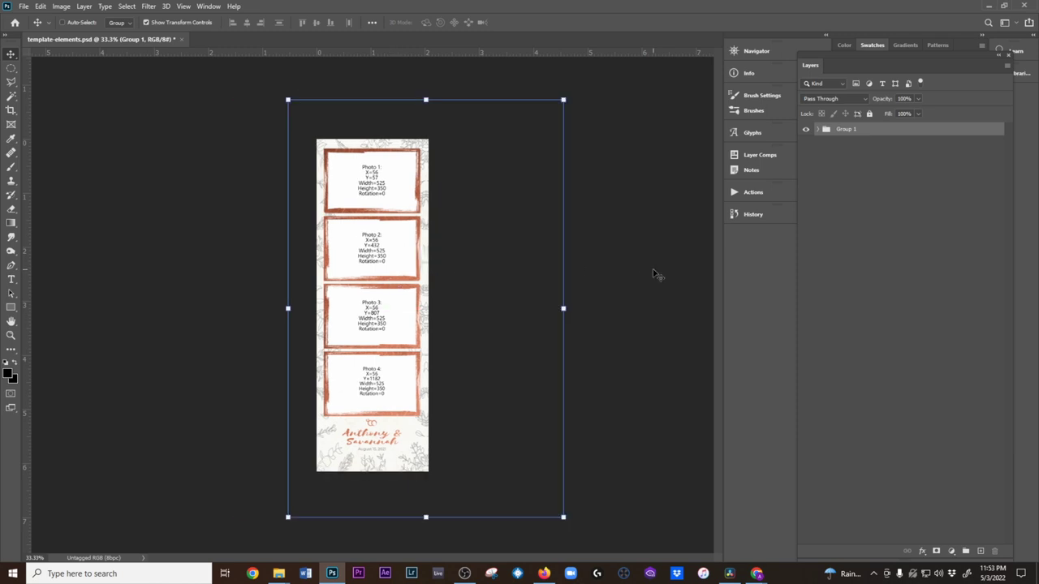
click(933, 253)
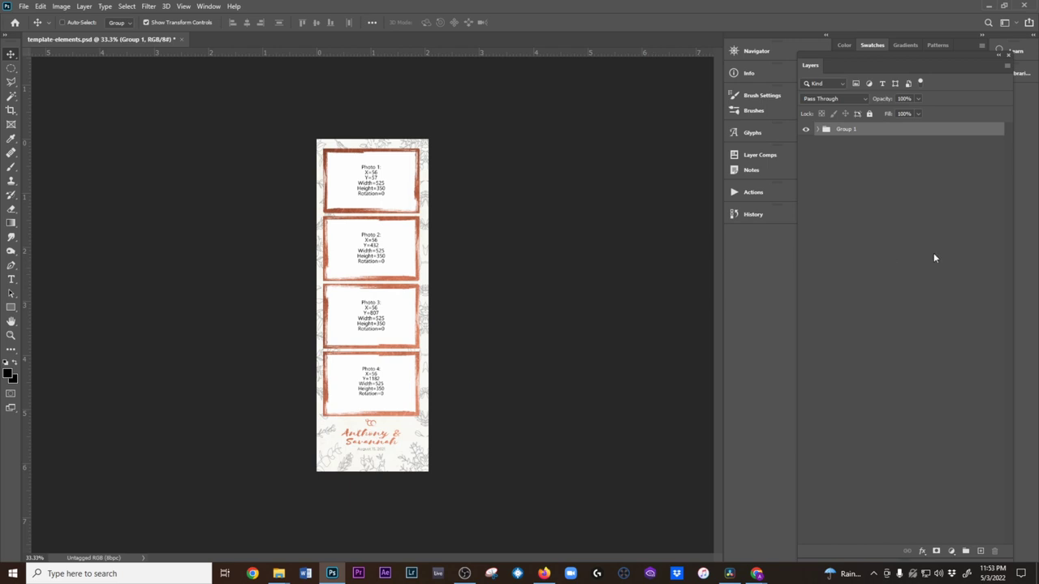
click(847, 131)
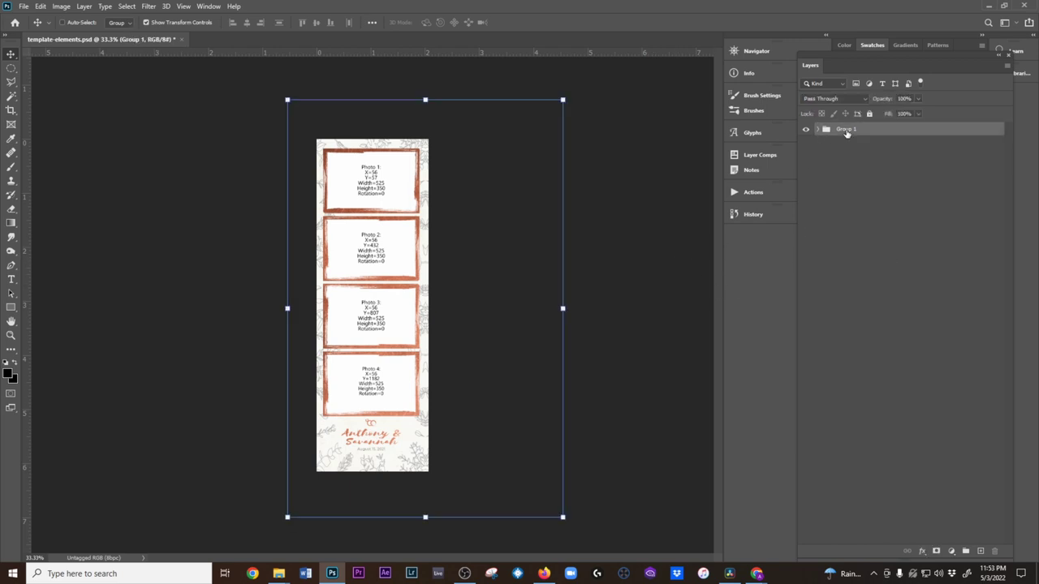
- Expand the layer group and examine its layers, toggling the paper texture background and flowers layers to see what each controls
click(818, 130)
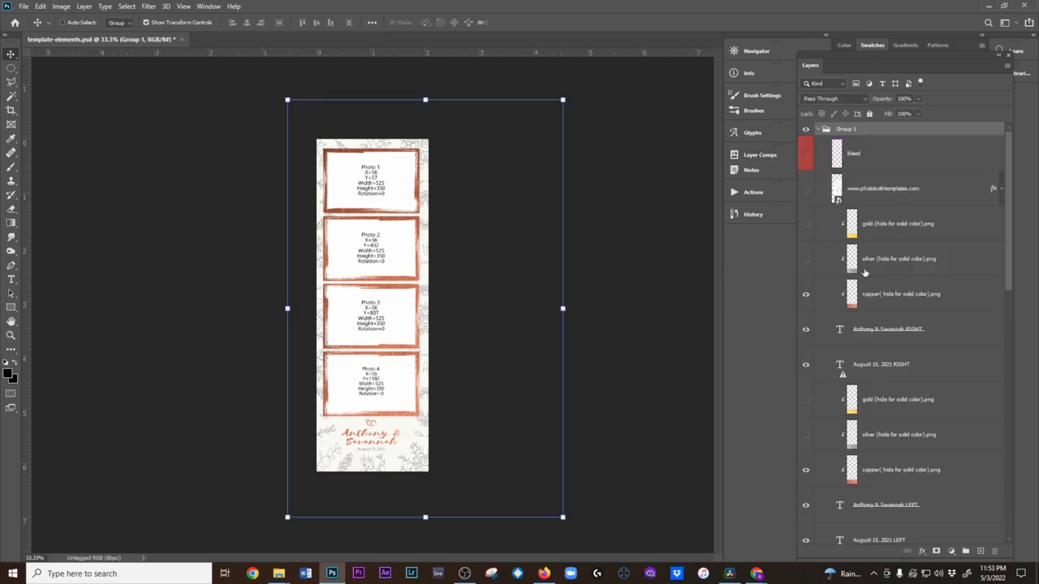
scroll(851, 337, down, 10)
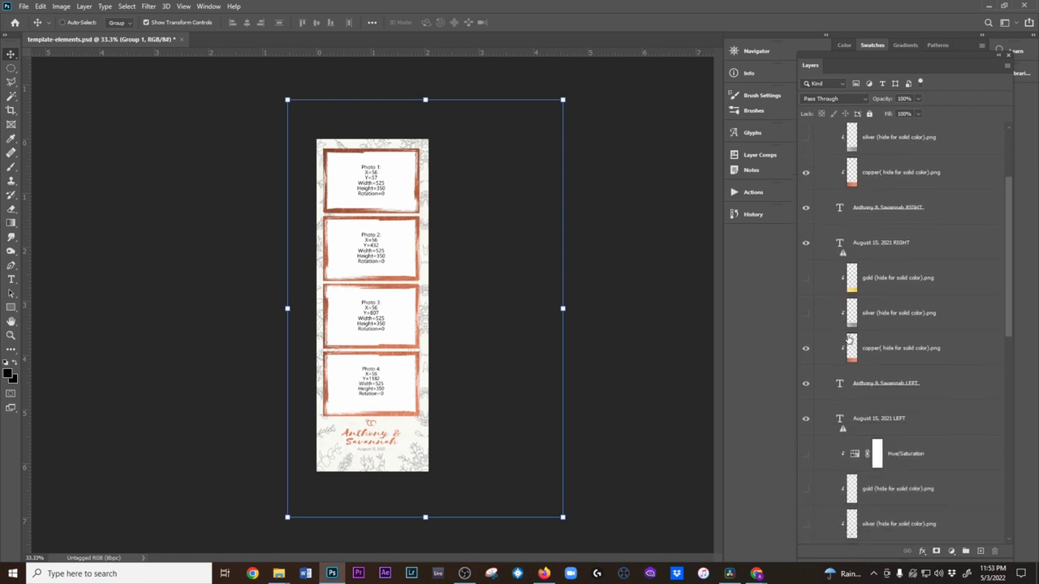
scroll(848, 339, down, 4)
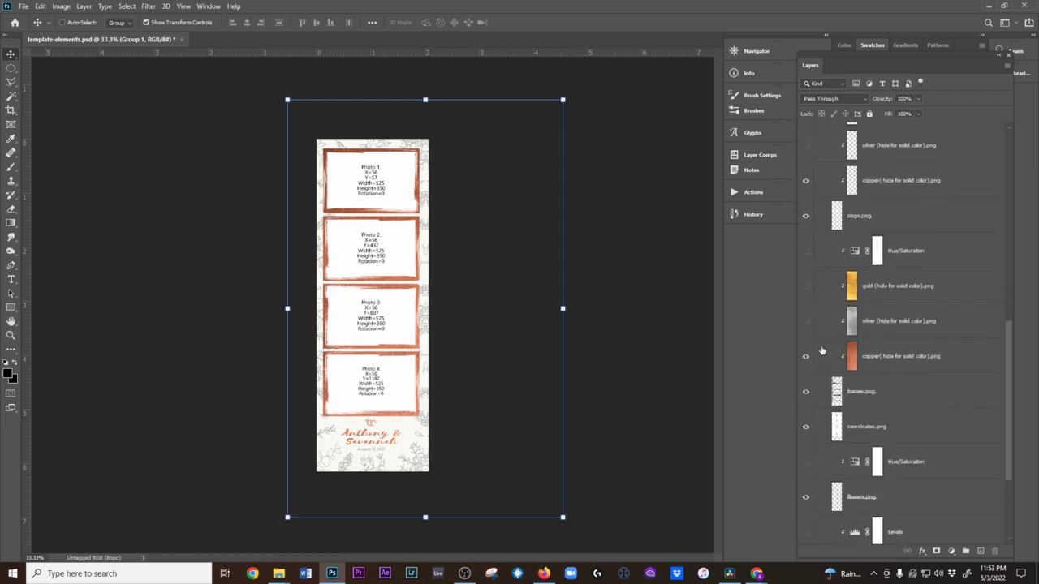
scroll(821, 357, down, 4)
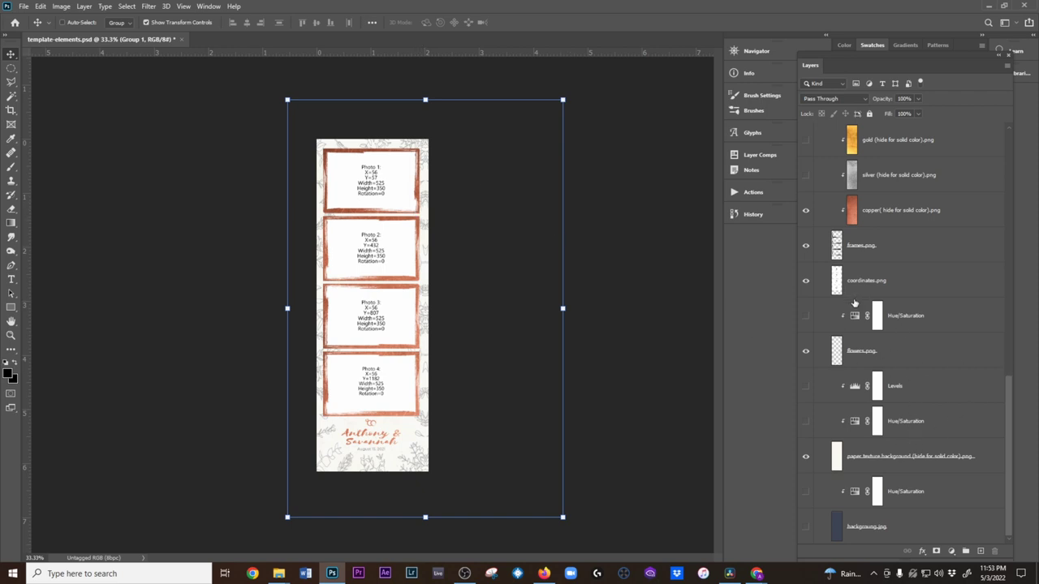
click(806, 460)
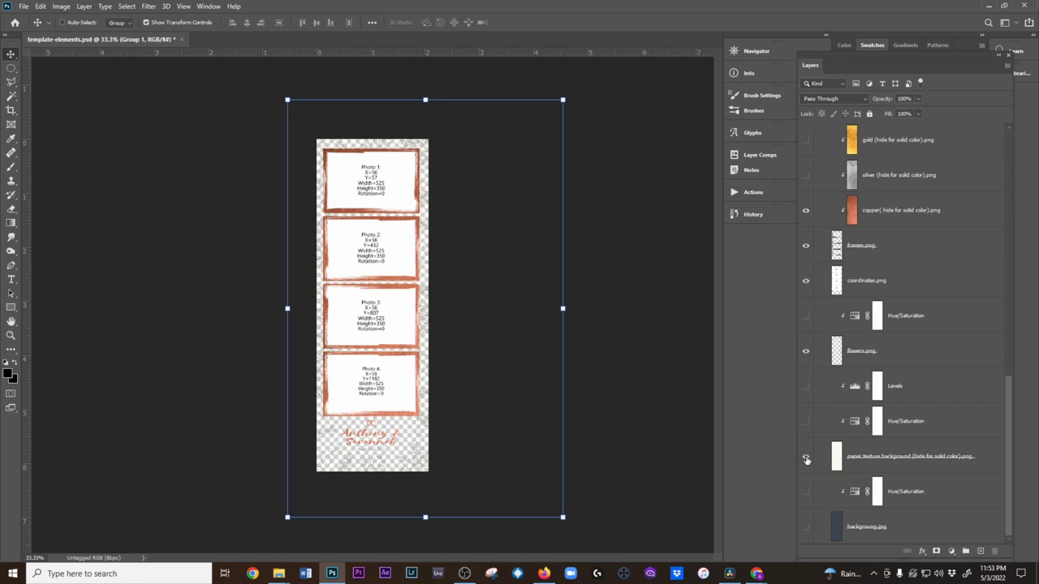
click(806, 459)
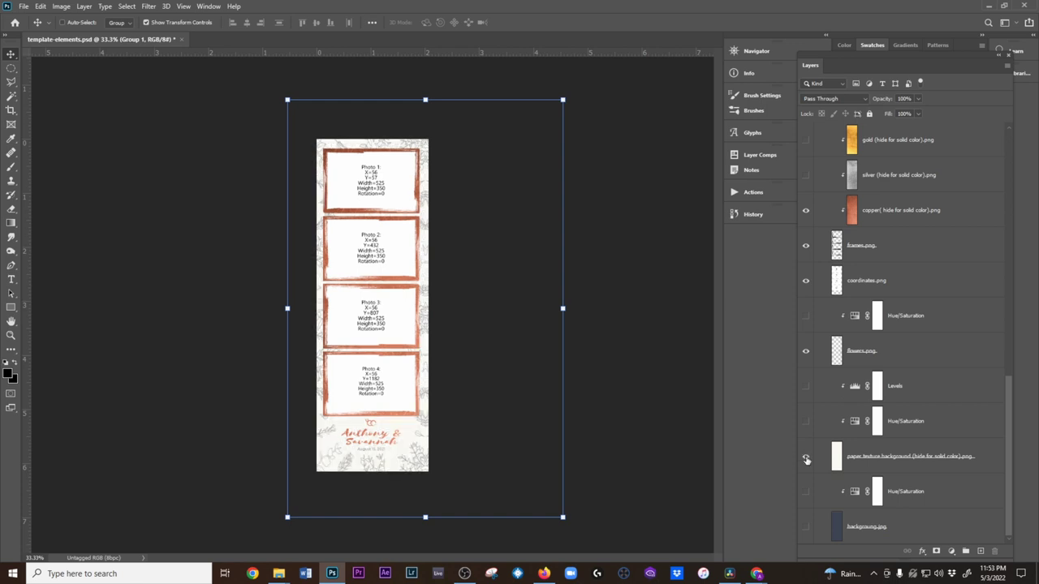
click(807, 354)
scroll(811, 264, up, 1)
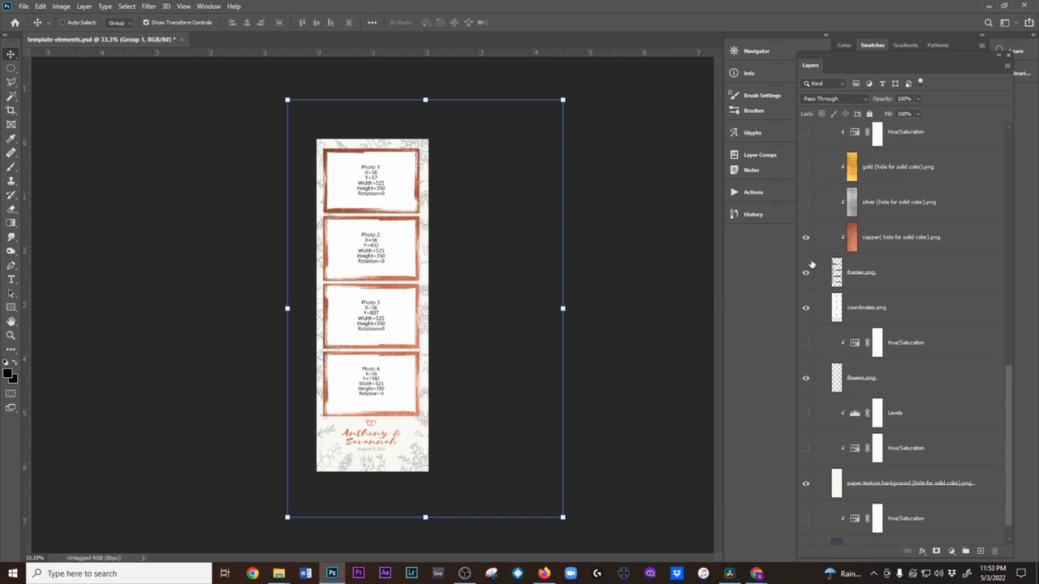
scroll(812, 264, up, 6)
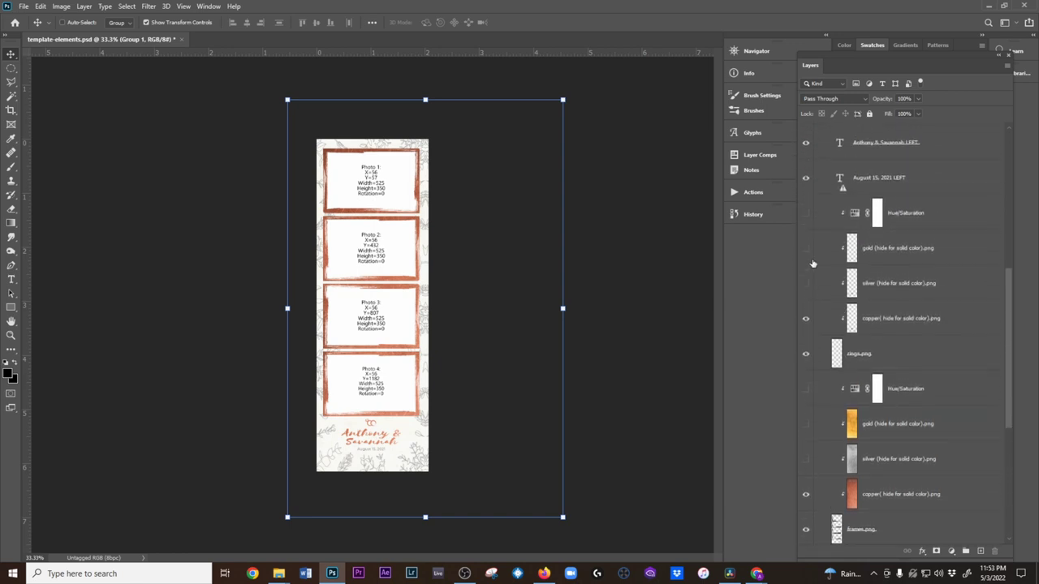
scroll(812, 263, up, 4)
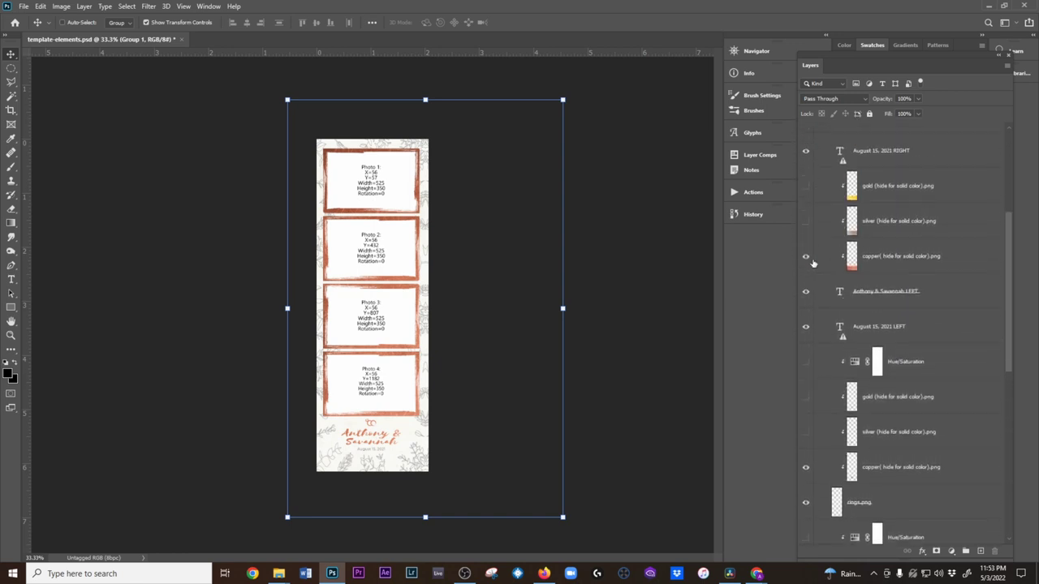
scroll(886, 349, down, 1)
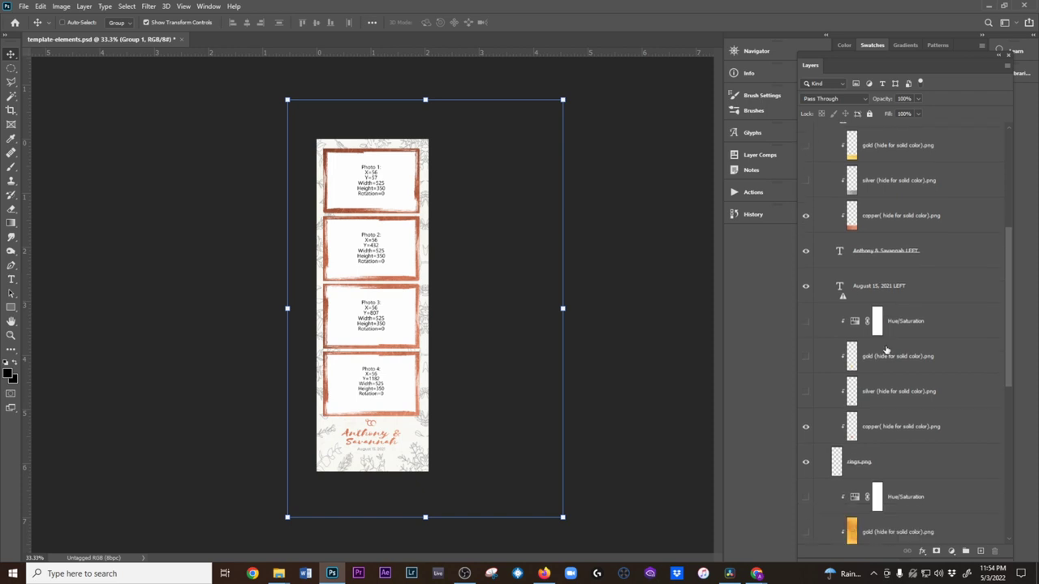
- Hide the coordinates.png layer after toggling its visibility, and toggle the paper texture background to check what fills the photo openings
scroll(886, 349, up, 4)
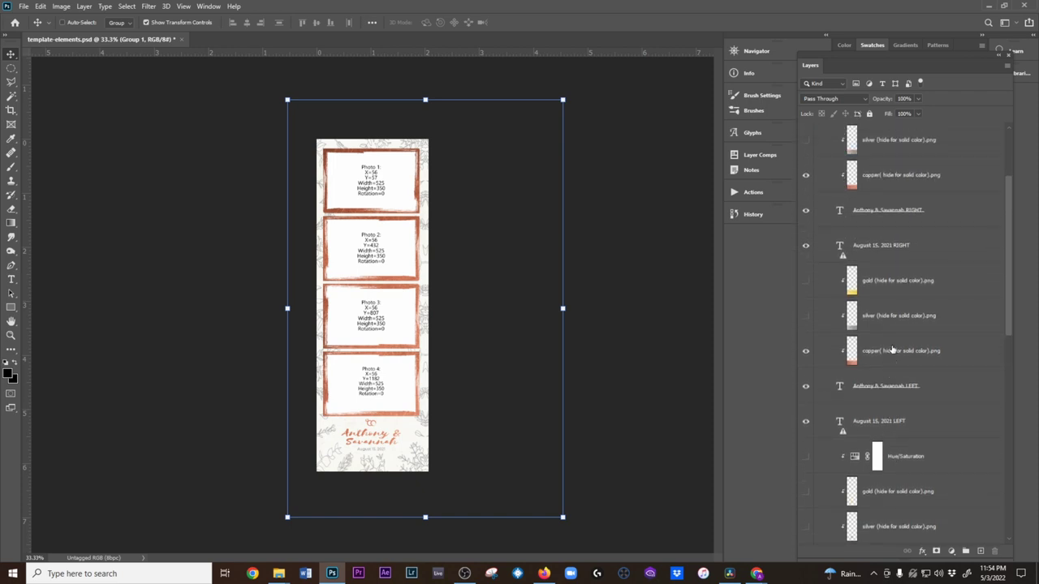
scroll(892, 350, up, 2)
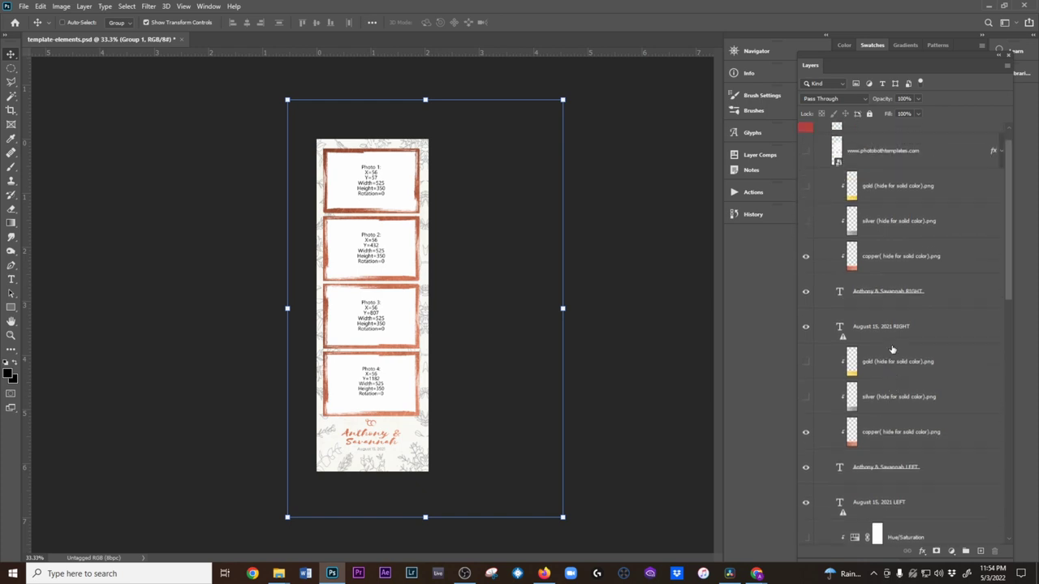
scroll(892, 350, down, 10)
click(886, 281)
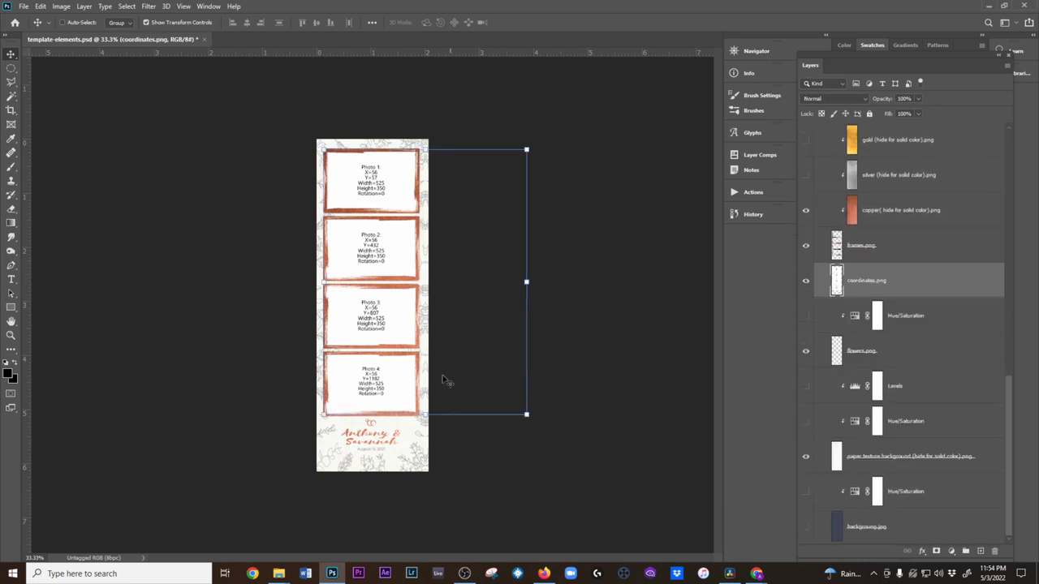
click(805, 284)
click(806, 282)
click(806, 282)
click(807, 282)
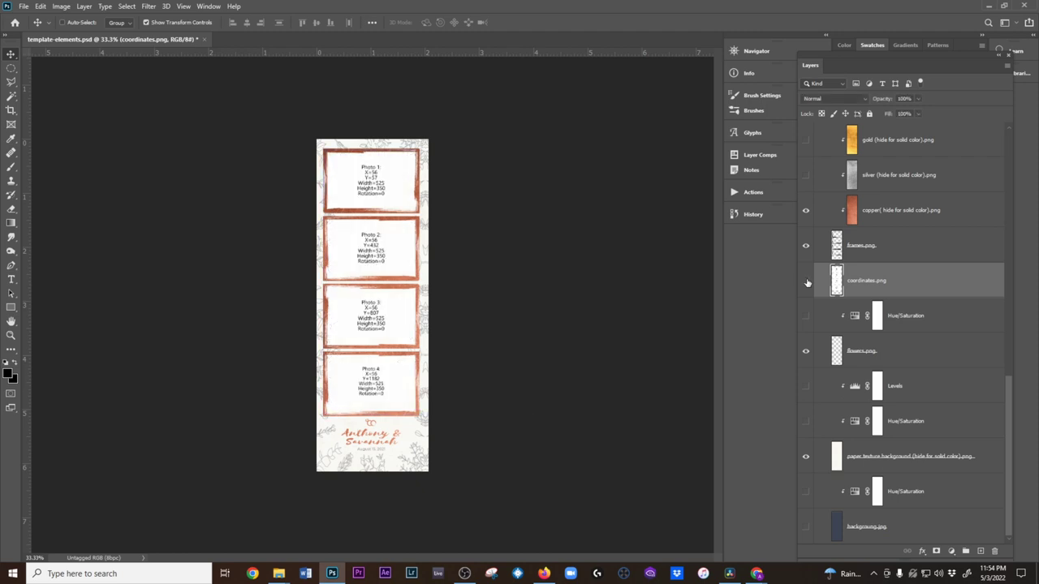
click(806, 282)
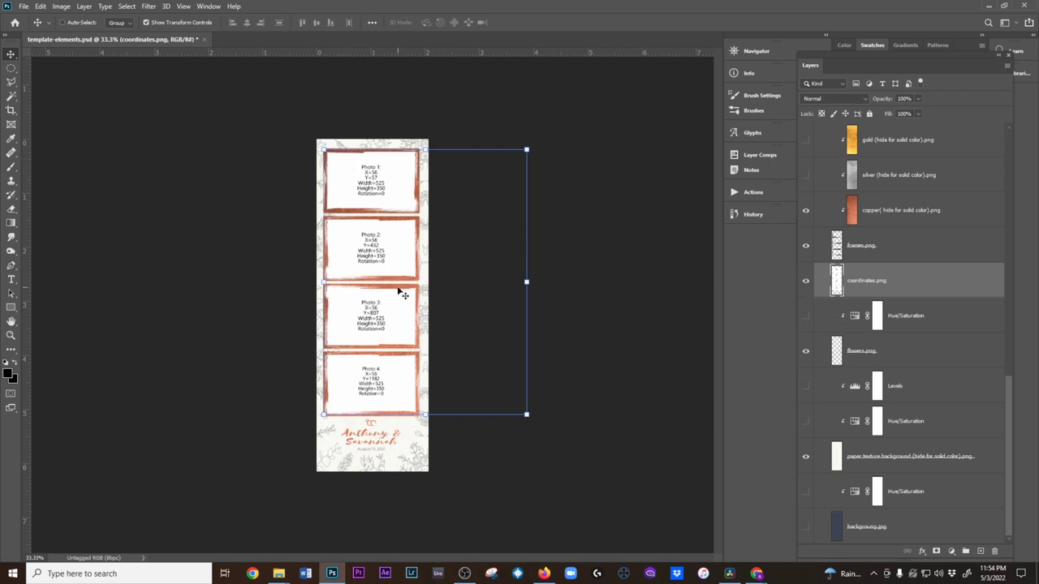
click(805, 282)
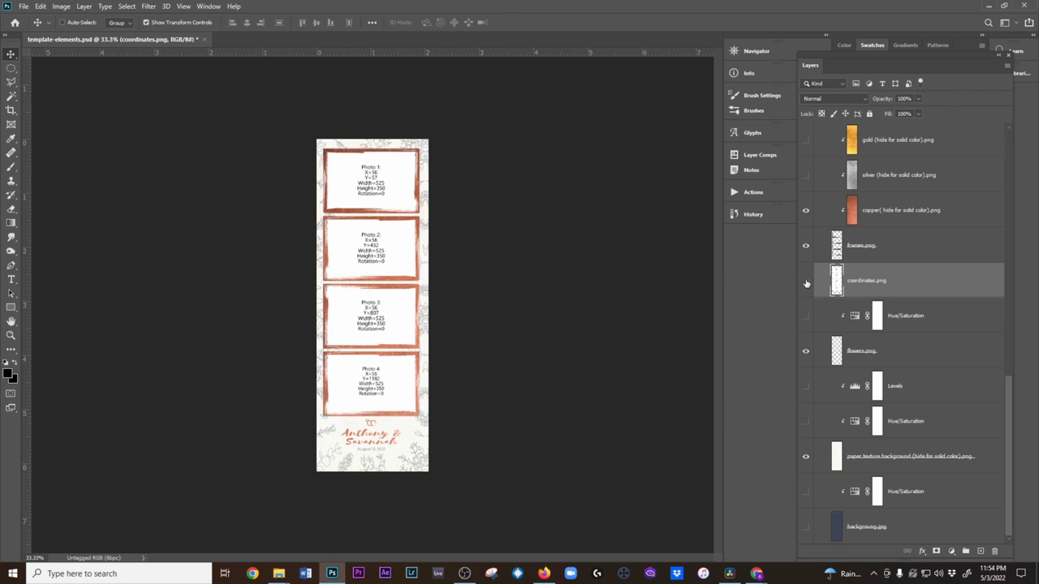
click(806, 459)
click(806, 459)
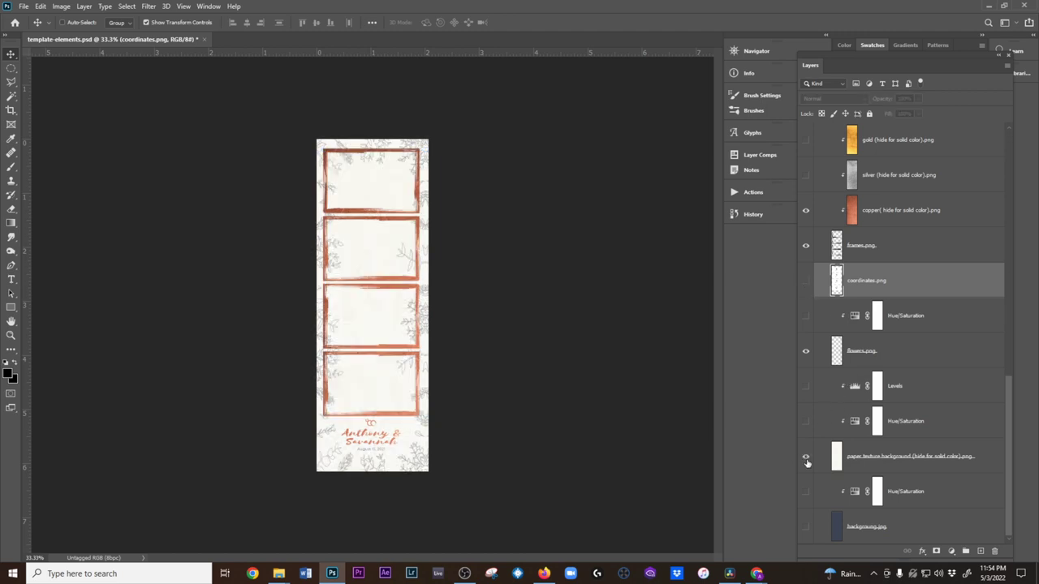
- Cut a rectangular opening inside the first photo frame out of the paper texture background layer, then clear the selection
click(855, 460)
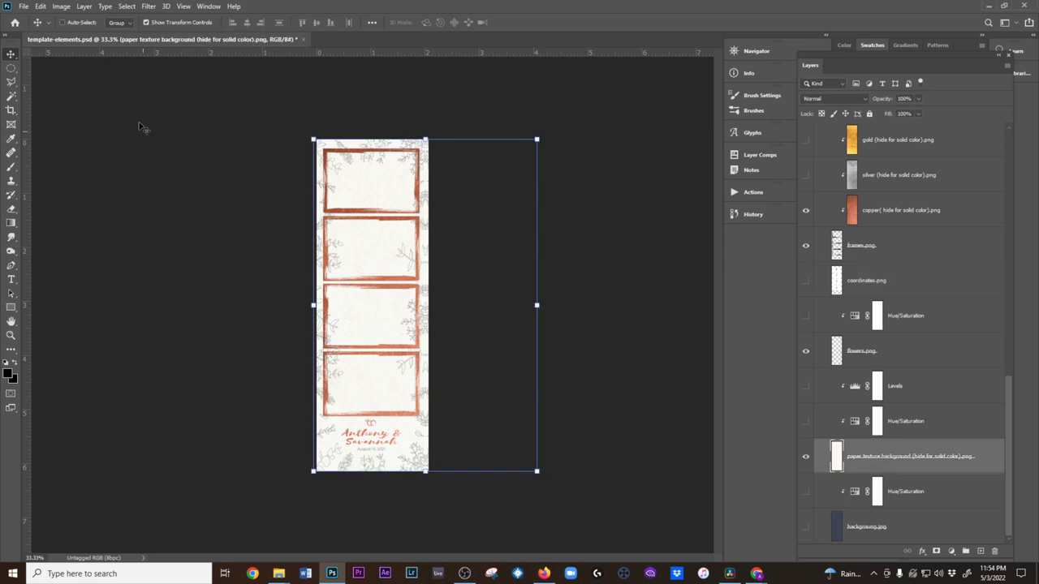
scroll(326, 200, up, 1)
scroll(327, 199, up, 1)
scroll(328, 201, up, 2)
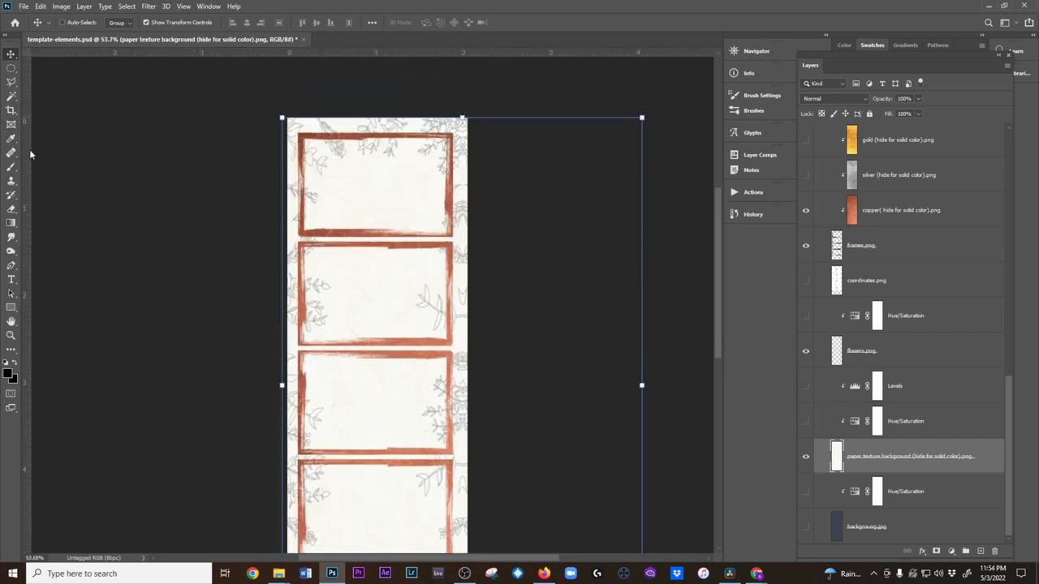
click(16, 73)
right_click(15, 73)
click(51, 68)
scroll(257, 170, up, 2)
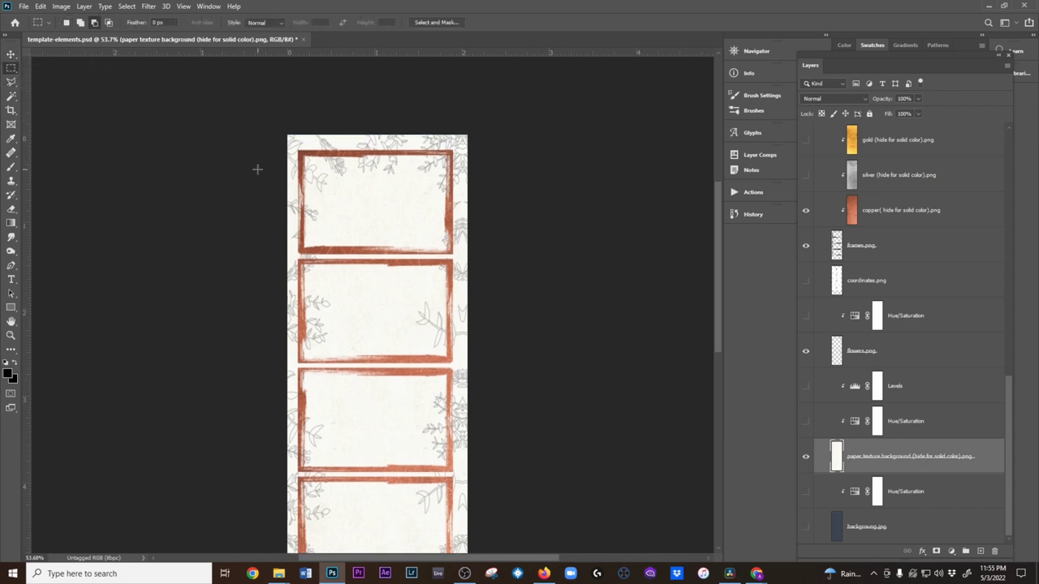
scroll(323, 201, up, 5)
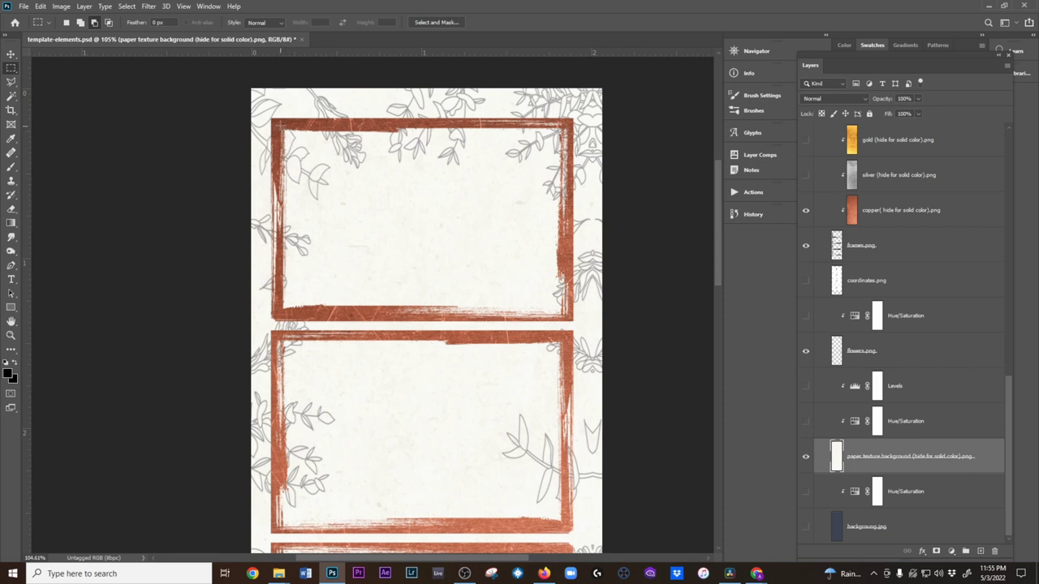
drag(280, 124, 569, 315)
key(Delete)
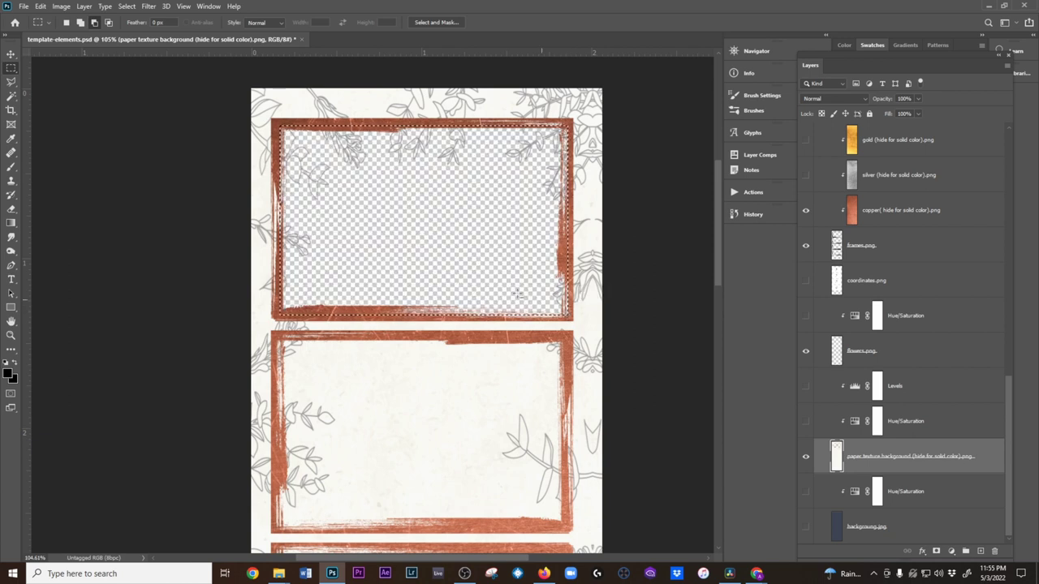
scroll(260, 519, down, 1)
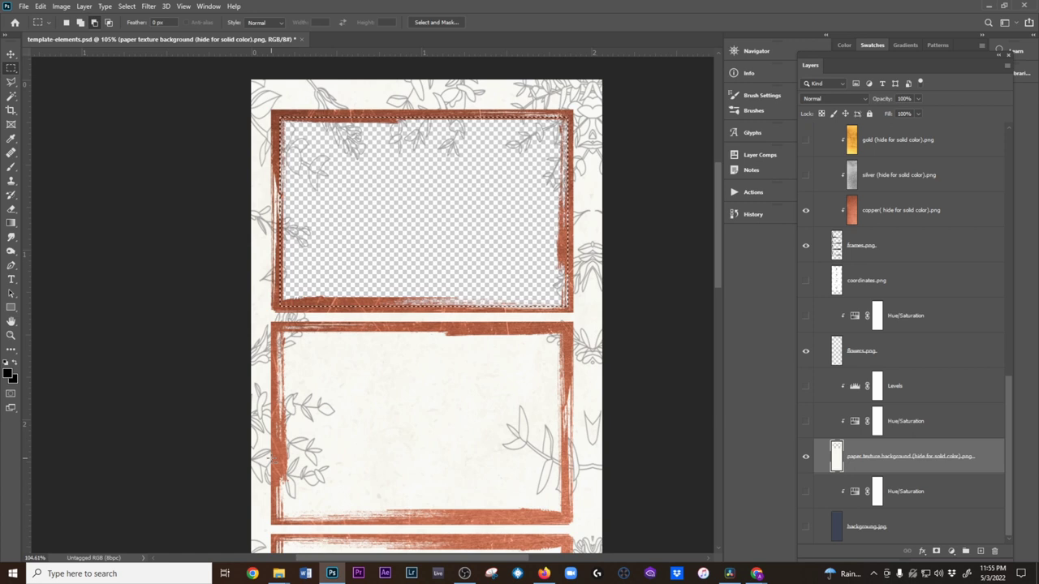
key(ctrl+d)
- Delete the paper texture inside the second photo frame using a rectangular selection drawn along the frame's brush border
scroll(286, 340, down, 3)
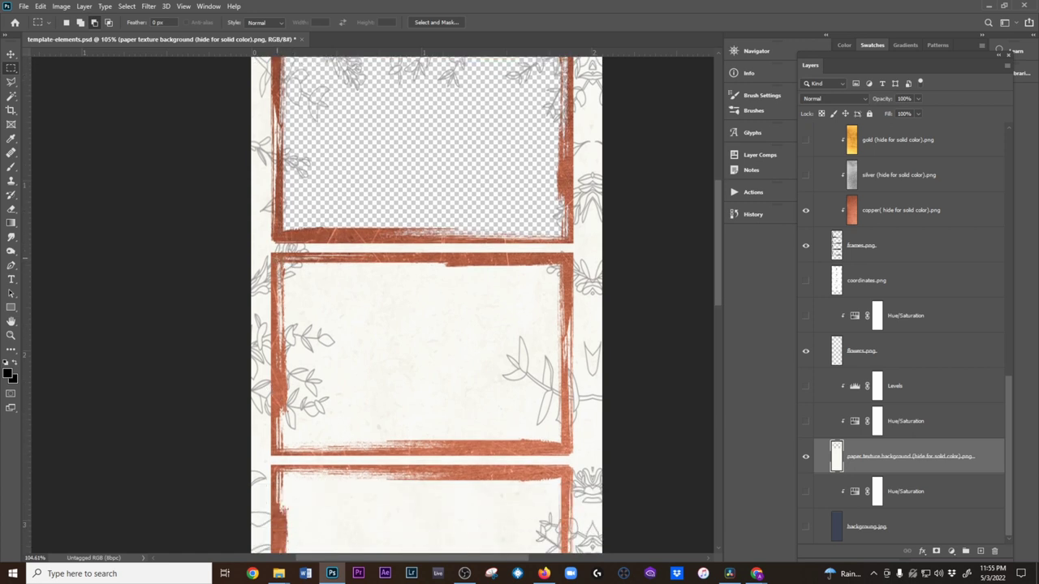
drag(278, 256, 565, 447)
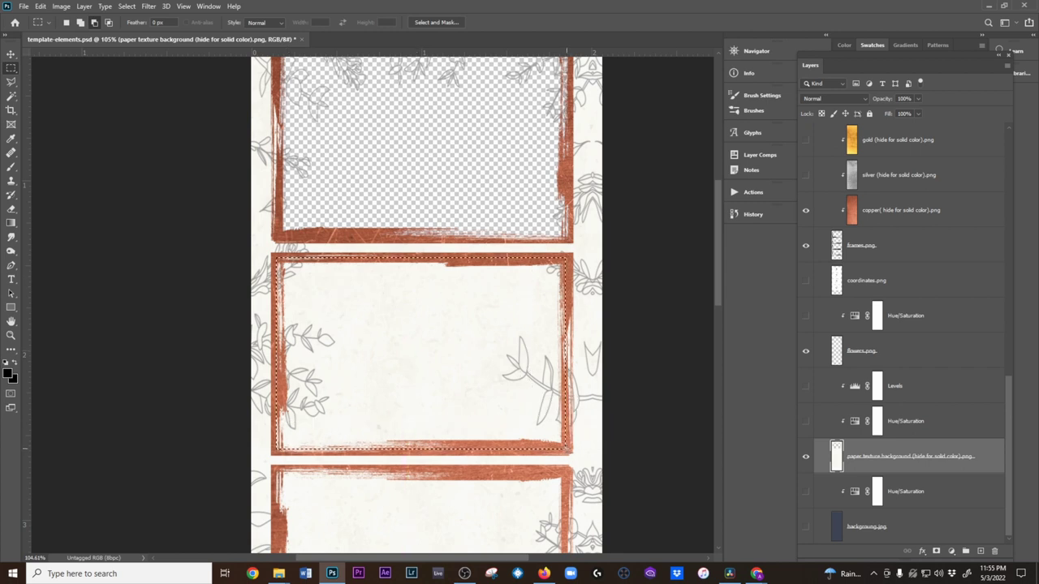
key(Delete)
- Delete the paper texture inside the third photo frame, redrawing the rectangular selection so its edges lie within the frame's border
scroll(435, 389, down, 6)
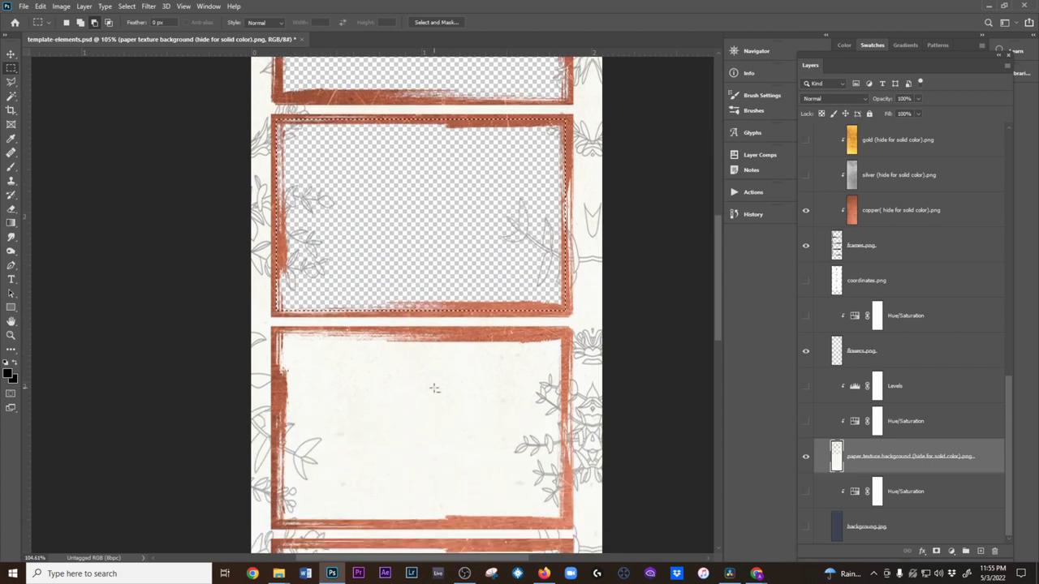
scroll(434, 389, down, 6)
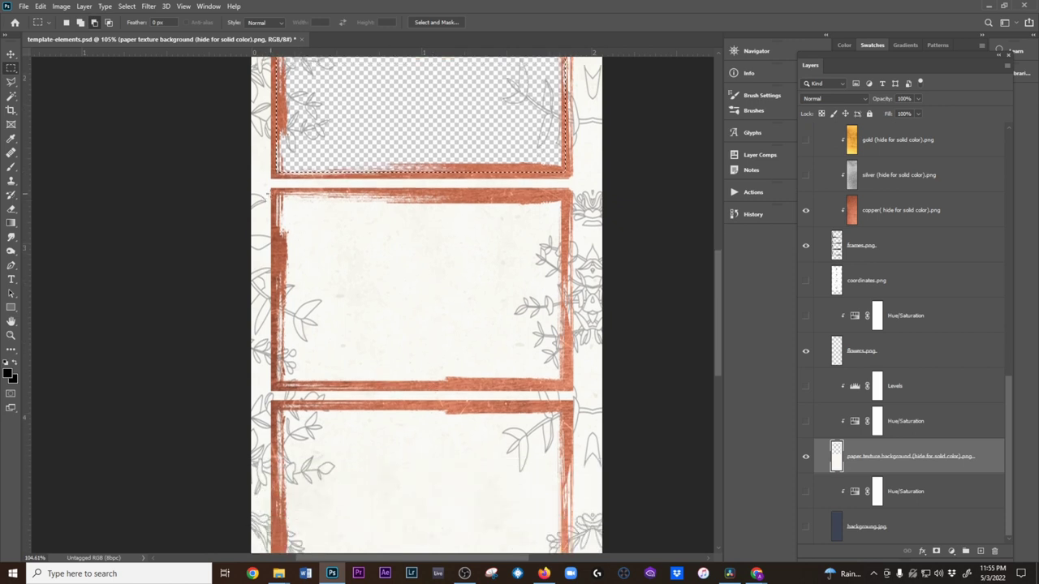
drag(284, 202, 569, 382)
drag(573, 391, 574, 396)
key(ctrl+d)
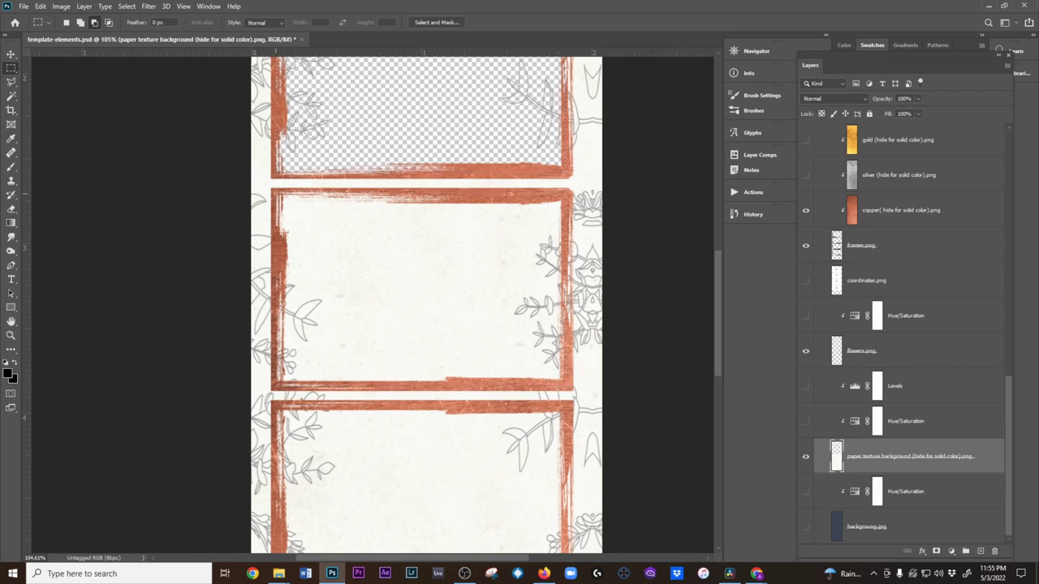
drag(274, 192, 566, 382)
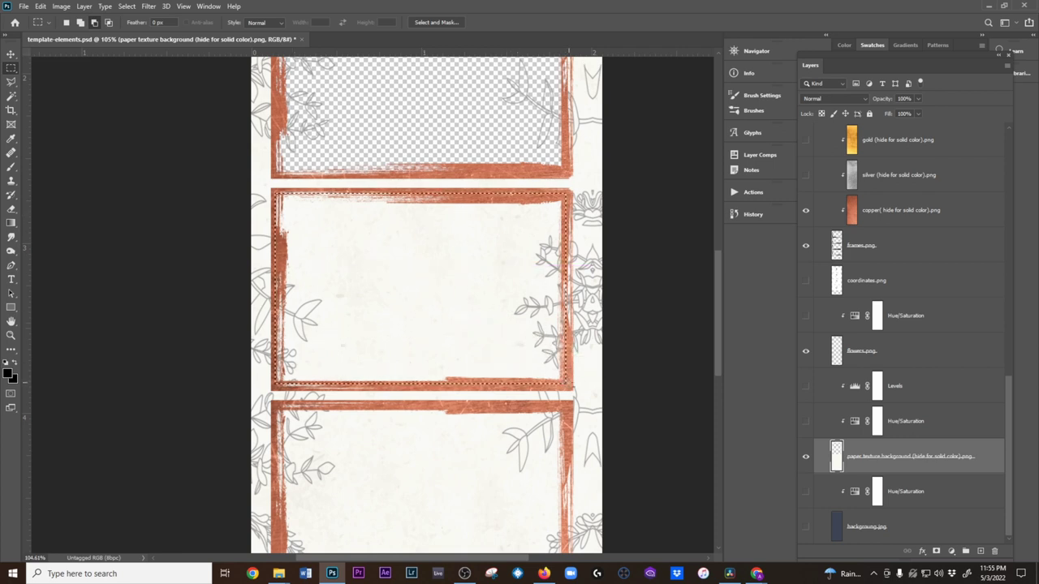
key(Delete)
- Delete the paper texture inside the fourth photo frame, clear the selection and check all the openings on the strip
scroll(499, 335, down, 3)
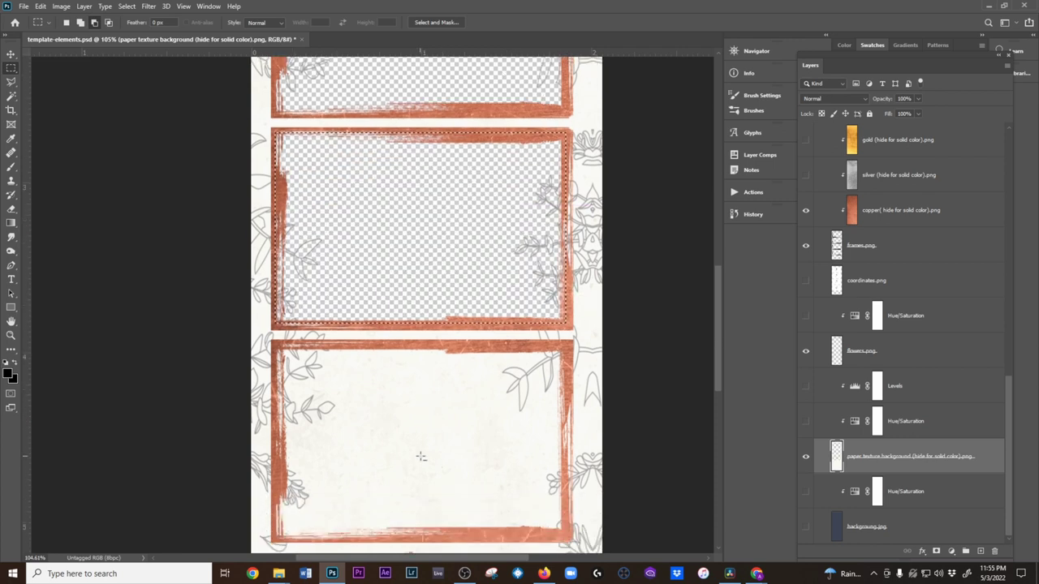
scroll(423, 461, down, 8)
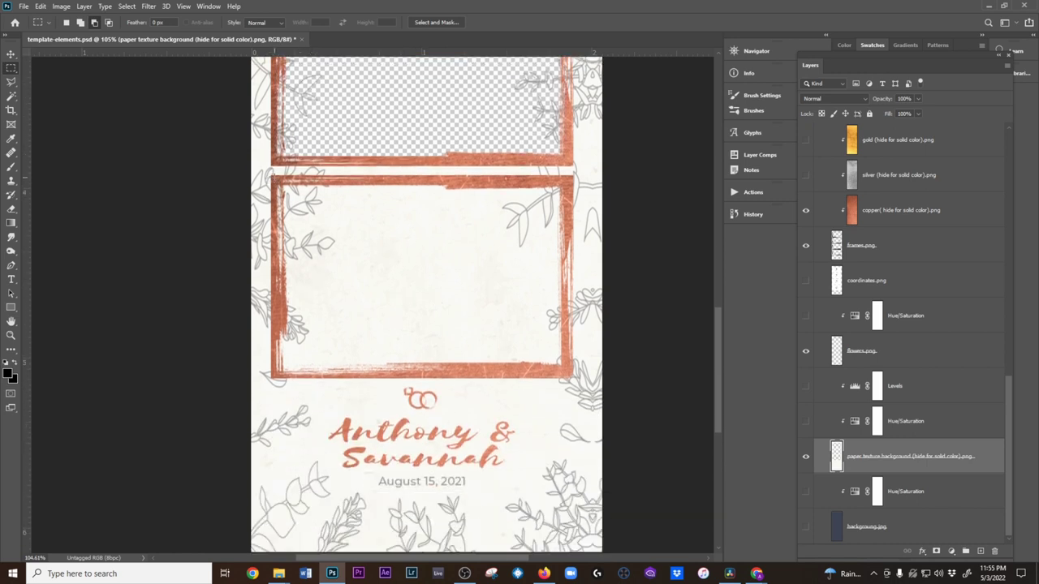
drag(276, 185, 567, 373)
key(Delete)
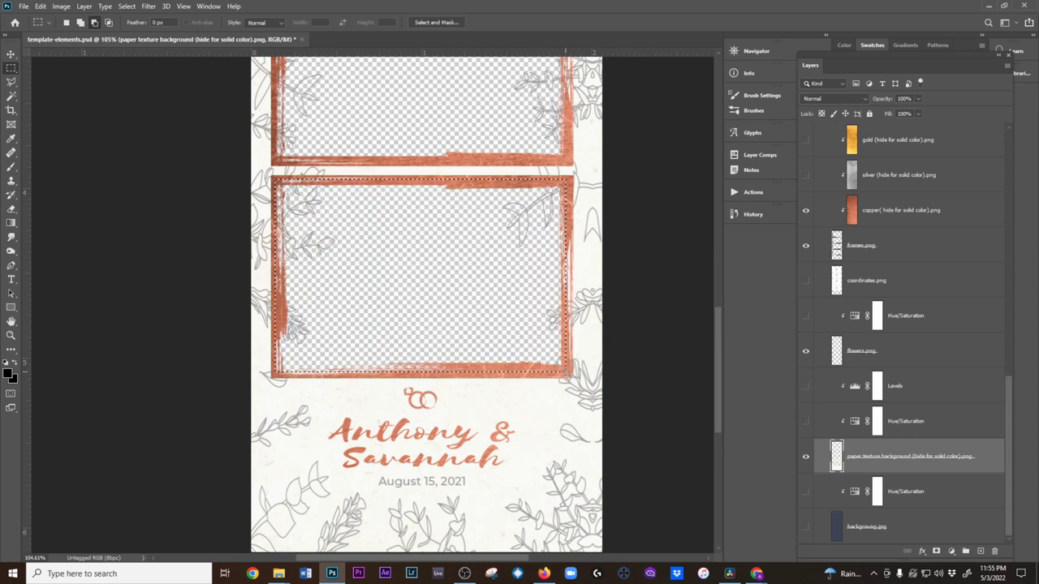
key(ctrl+d)
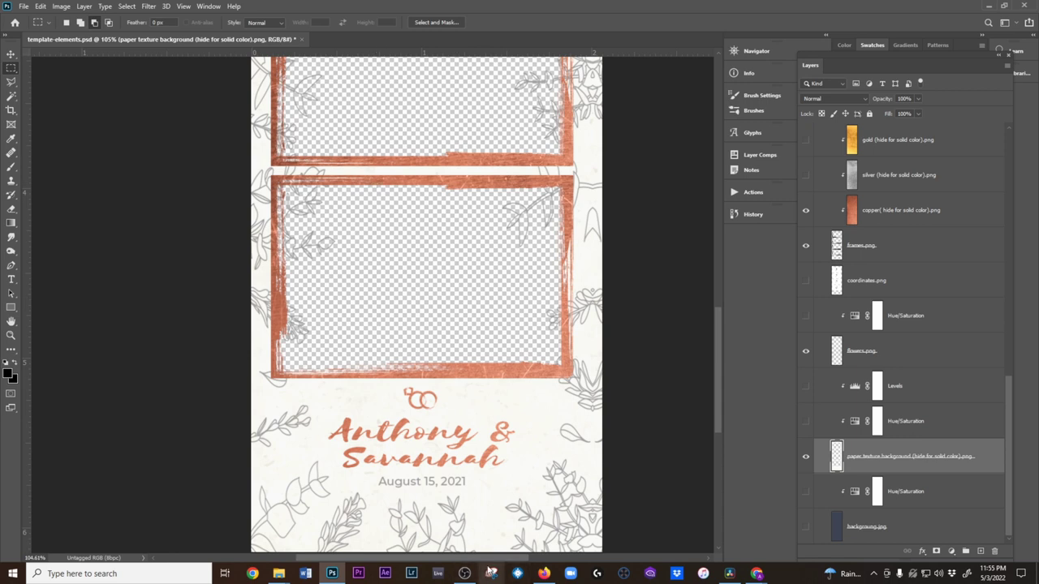
scroll(475, 440, down, 1)
scroll(479, 238, down, 5)
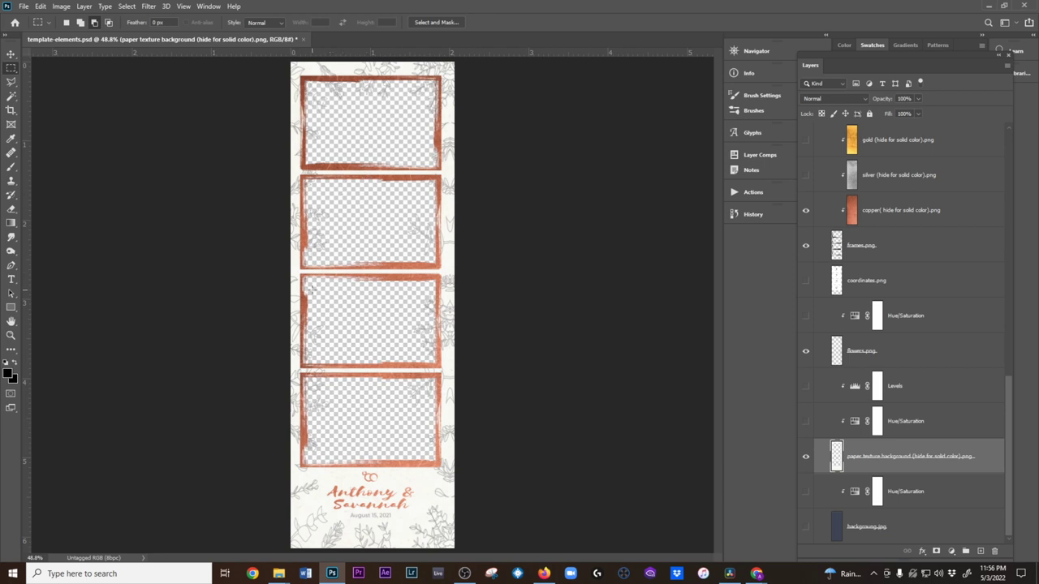
scroll(345, 469, up, 4)
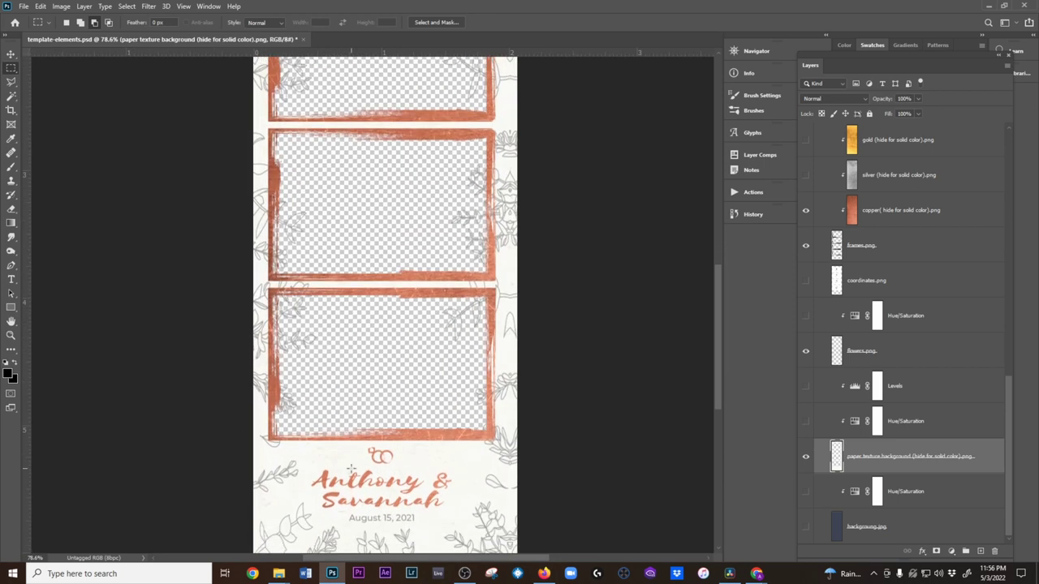
- Replace the entire text of the left strip's couple-names layer with the copied names and date of the new couple
click(11, 54)
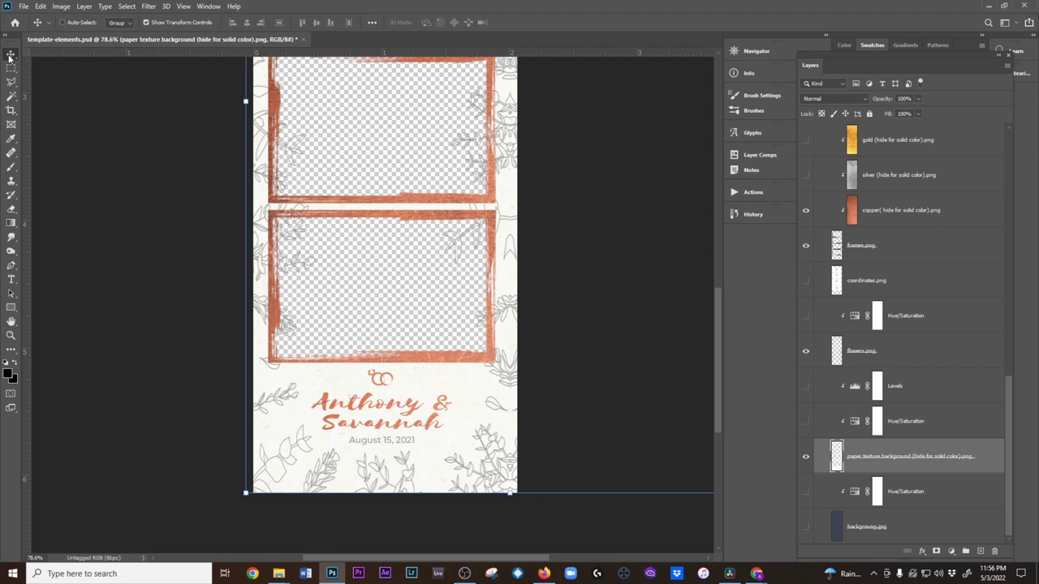
click(368, 415)
click(412, 434)
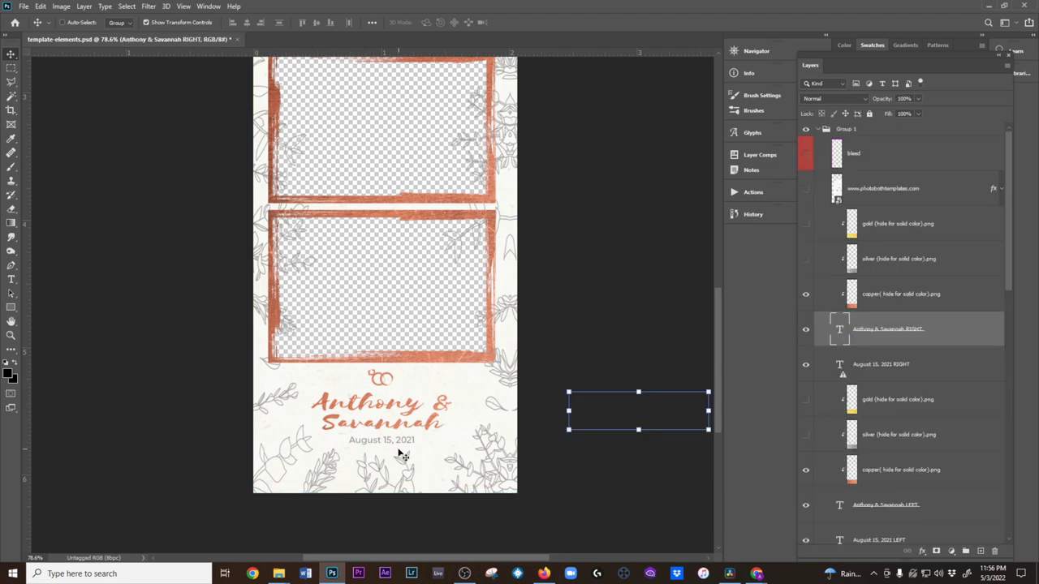
scroll(913, 325, down, 1)
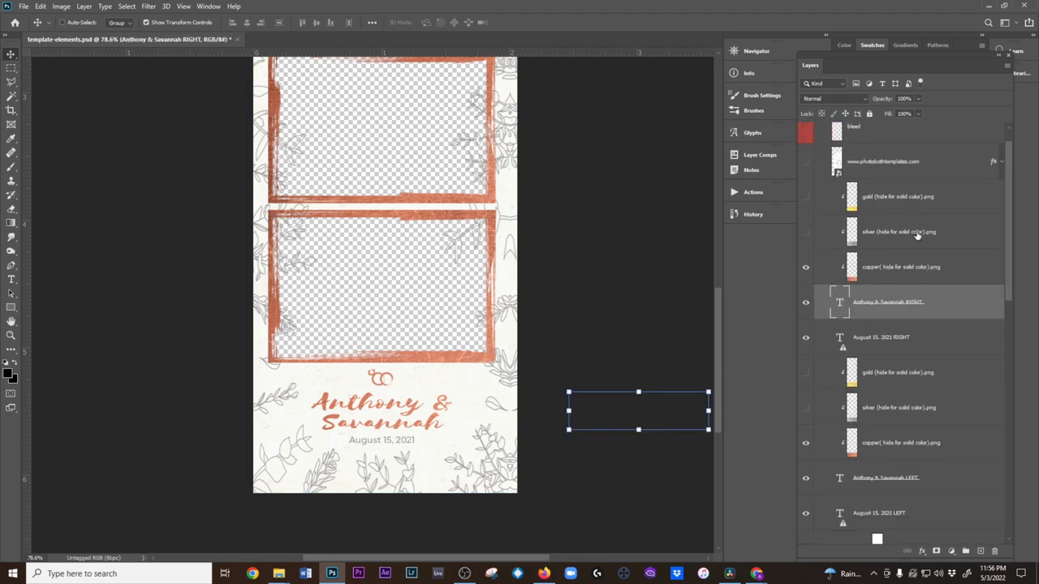
scroll(901, 235, up, 1)
scroll(896, 234, down, 4)
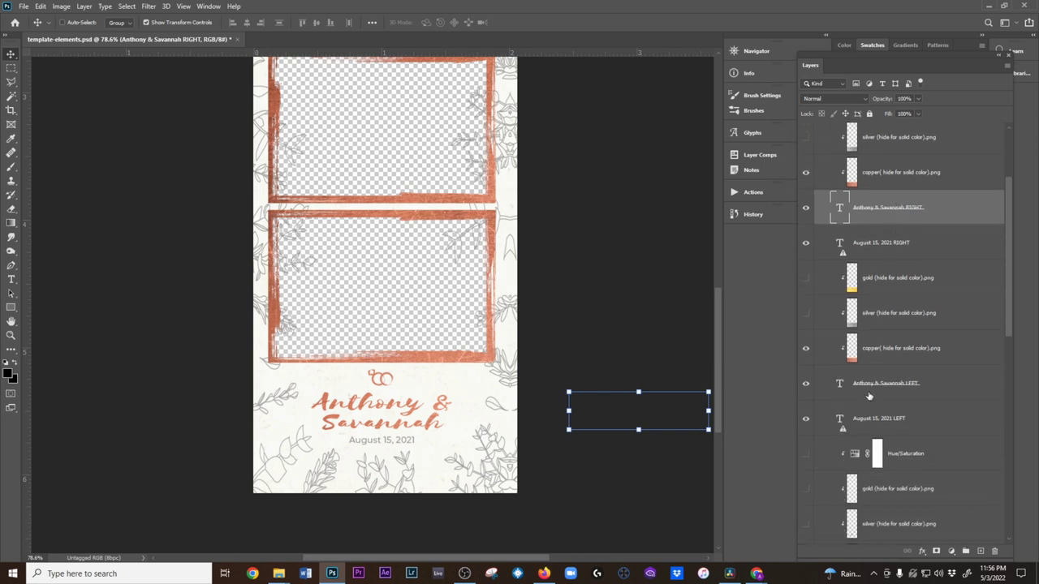
click(870, 386)
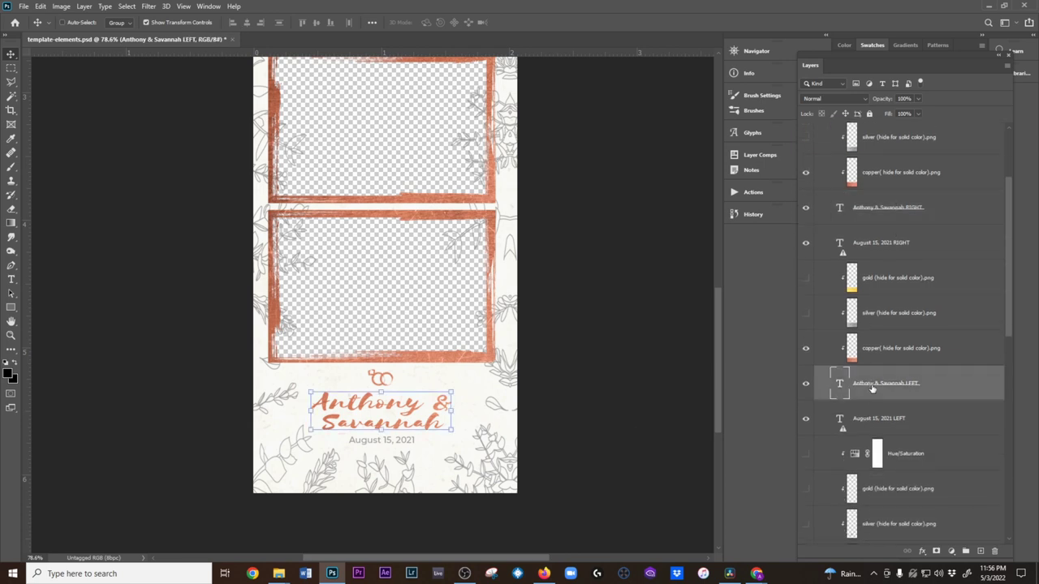
double_click(871, 385)
click(430, 426)
double_click(438, 428)
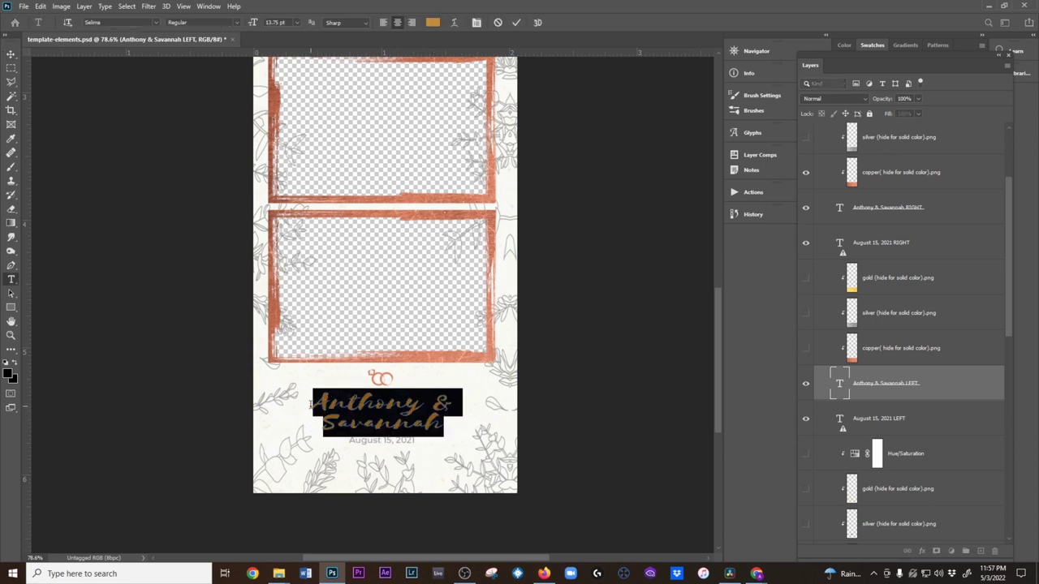
key(ctrl+v)
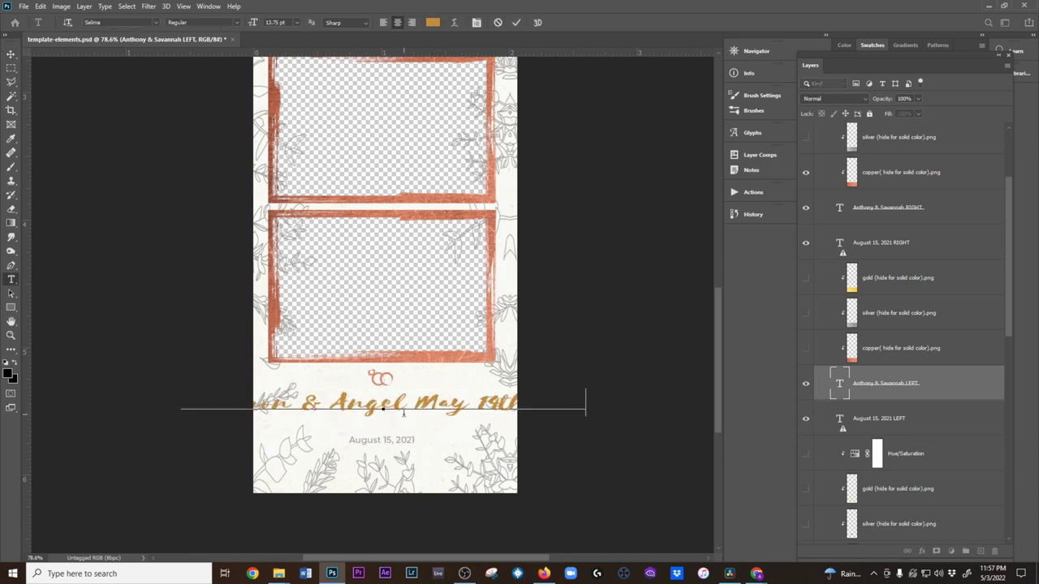
- Reduce the pasted text to the couple's names on two lines and nudge it slightly upward beneath the rings
click(369, 349)
key(Up)
key(Up)
key(Up)
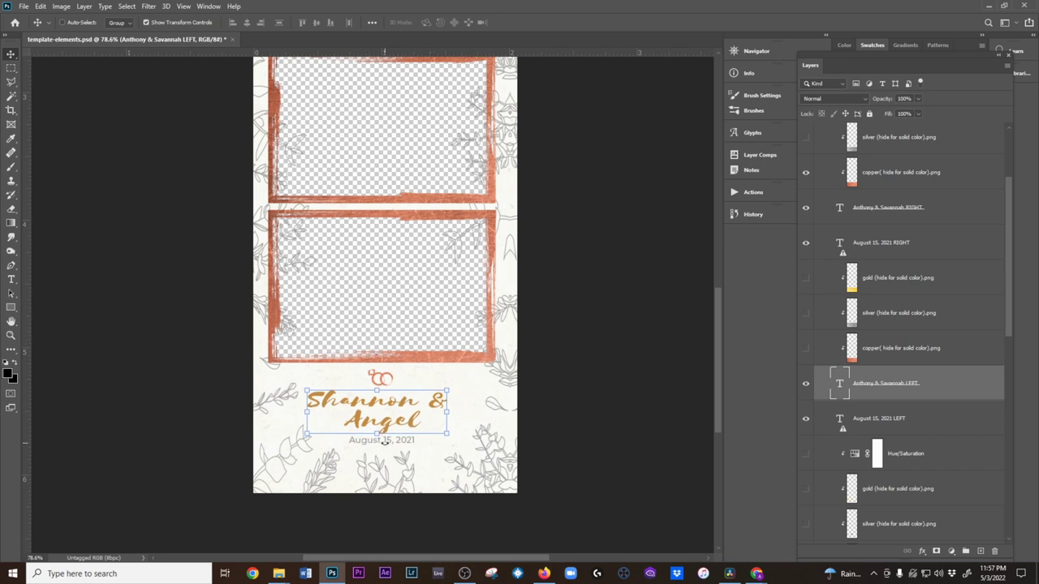
- Change the date line beneath the couple's names to May 15th, 2022
key(t)
click(351, 441)
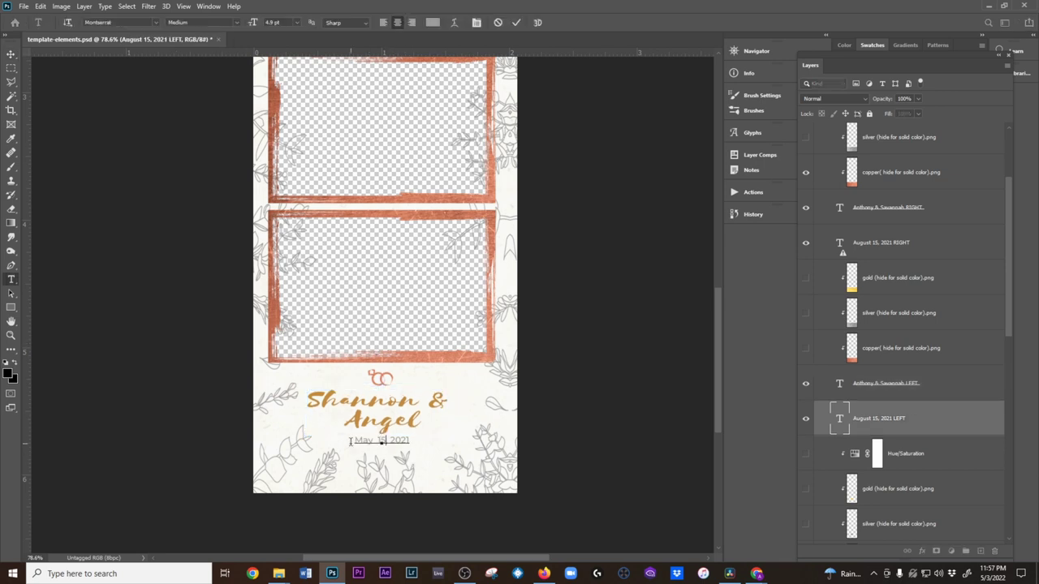
key(BackSpace)
text(th)
key(BackSpace)
text(2)
click(11, 53)
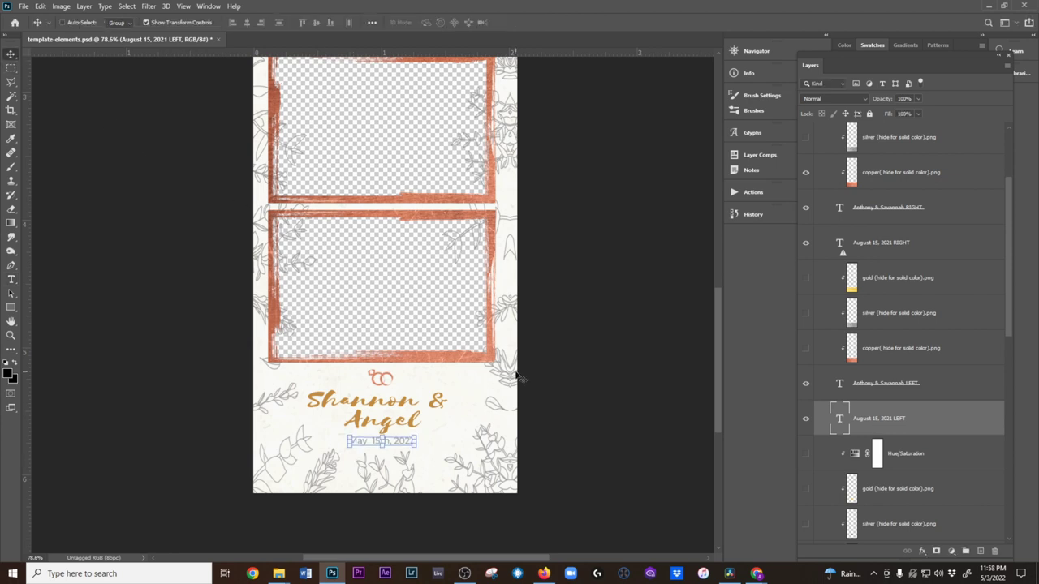
- Center the couple's names text horizontally on the canvas and clear the selection
click(374, 418)
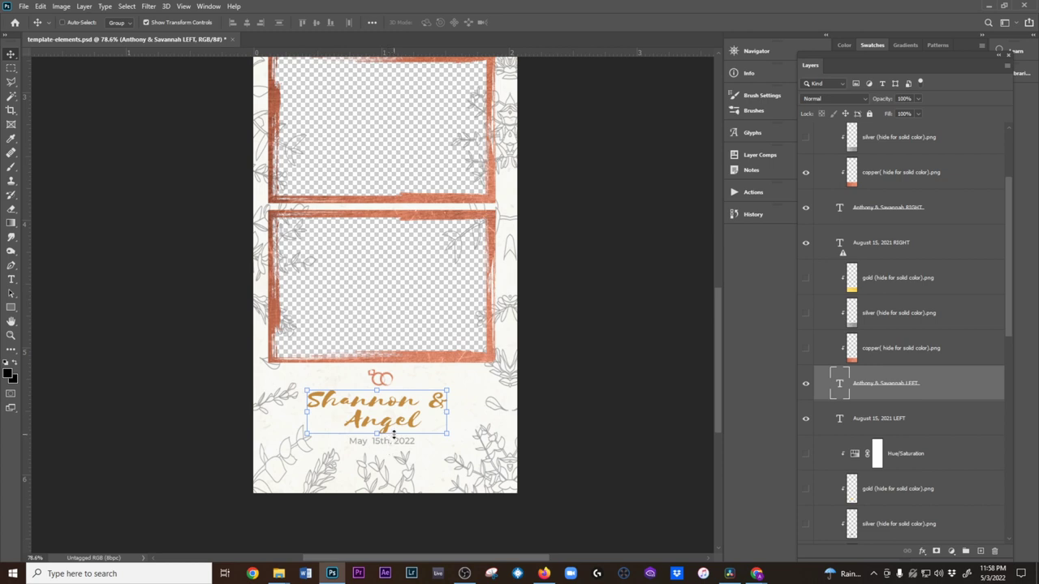
key(ctrl+a)
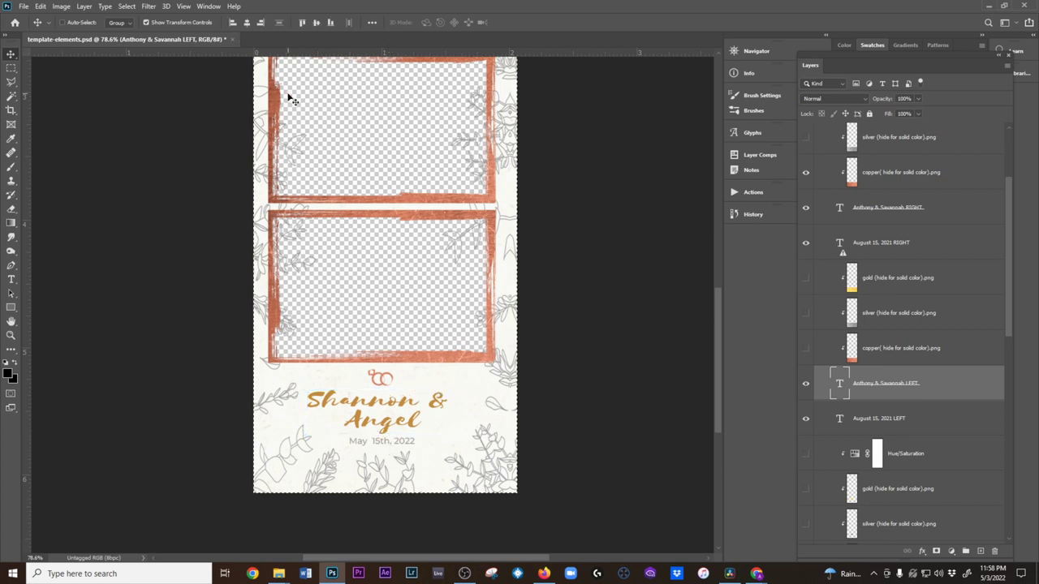
click(247, 22)
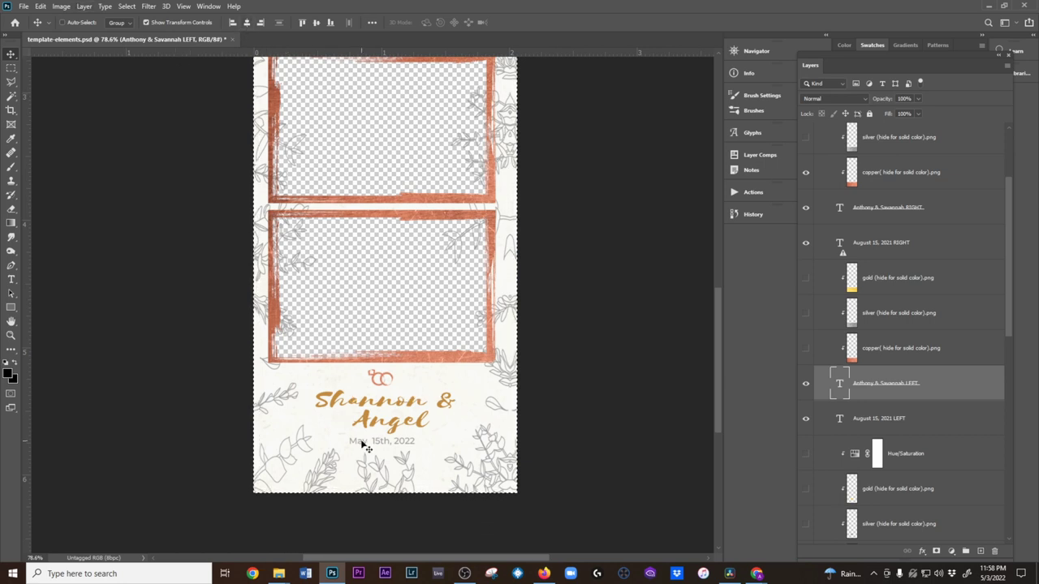
key(ctrl+d)
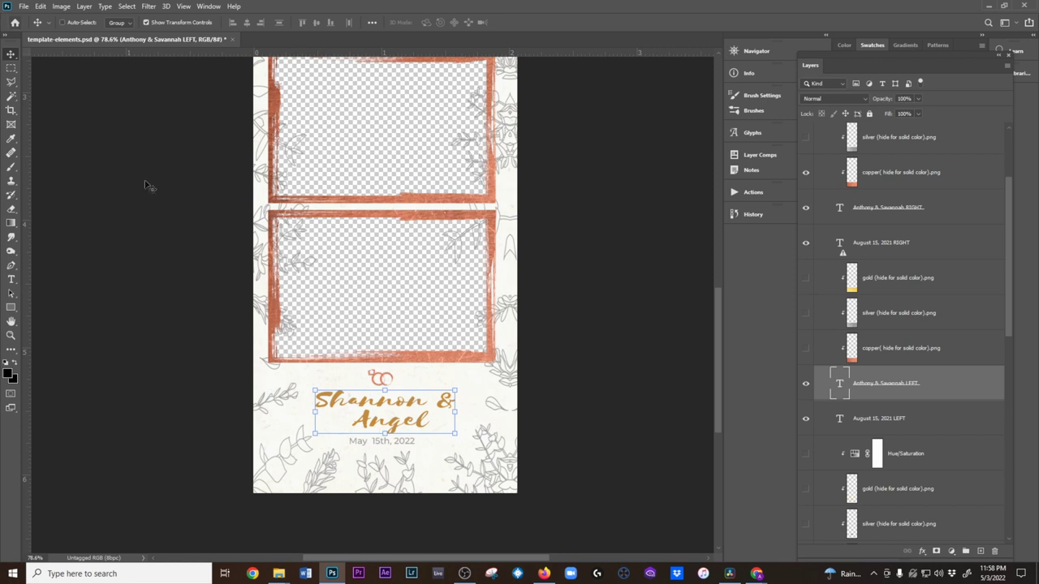
- Center the date line beneath the couple's names horizontally on the canvas
click(382, 444)
key(ctrl)
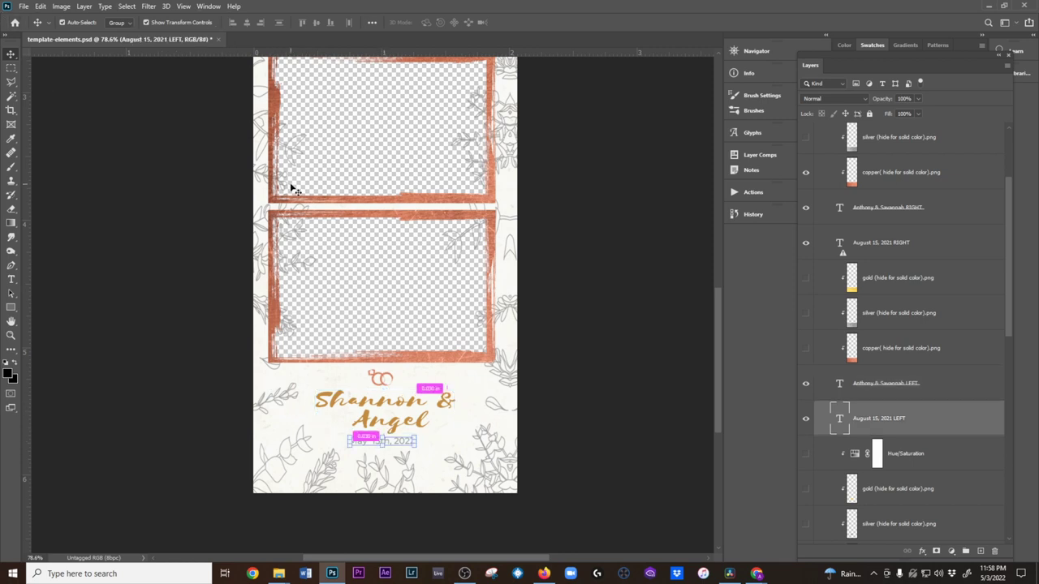
key(ctrl+a)
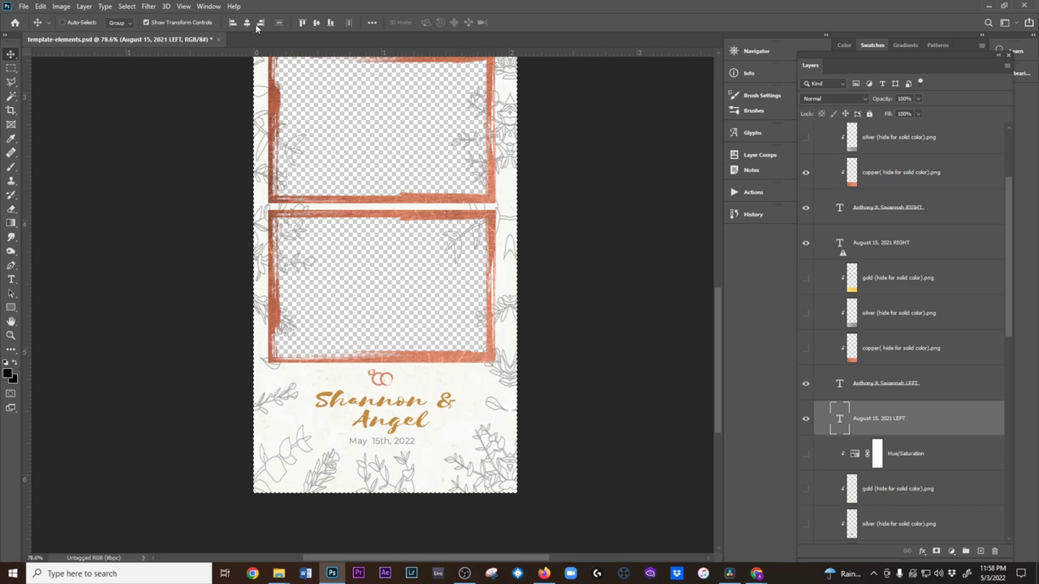
click(248, 23)
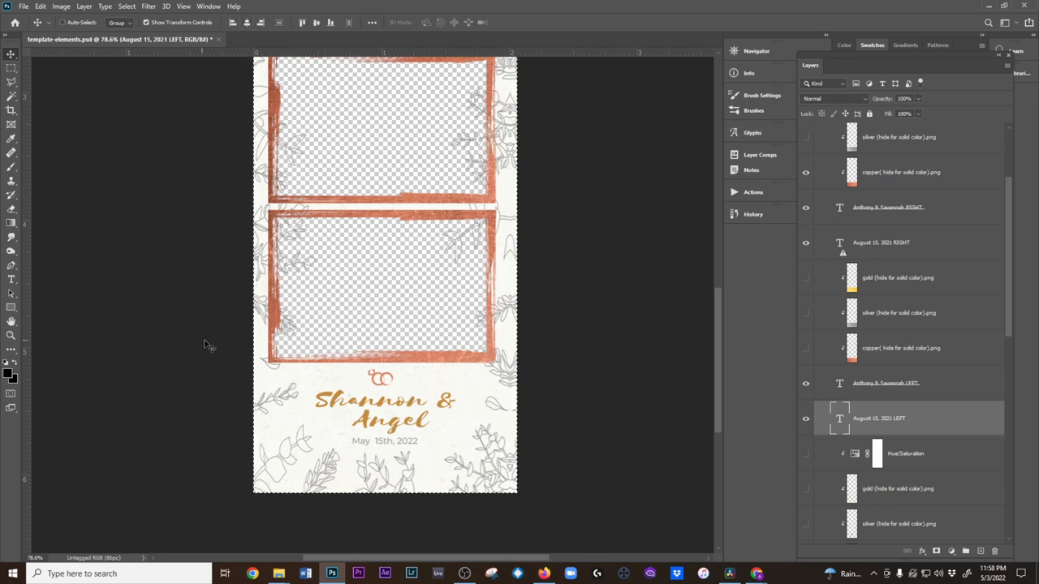
- Export the finished strip as a transparent PNG at 100% scale, named 5.14. Temp, in the template's folder
scroll(209, 347, down, 2)
scroll(240, 319, up, 3)
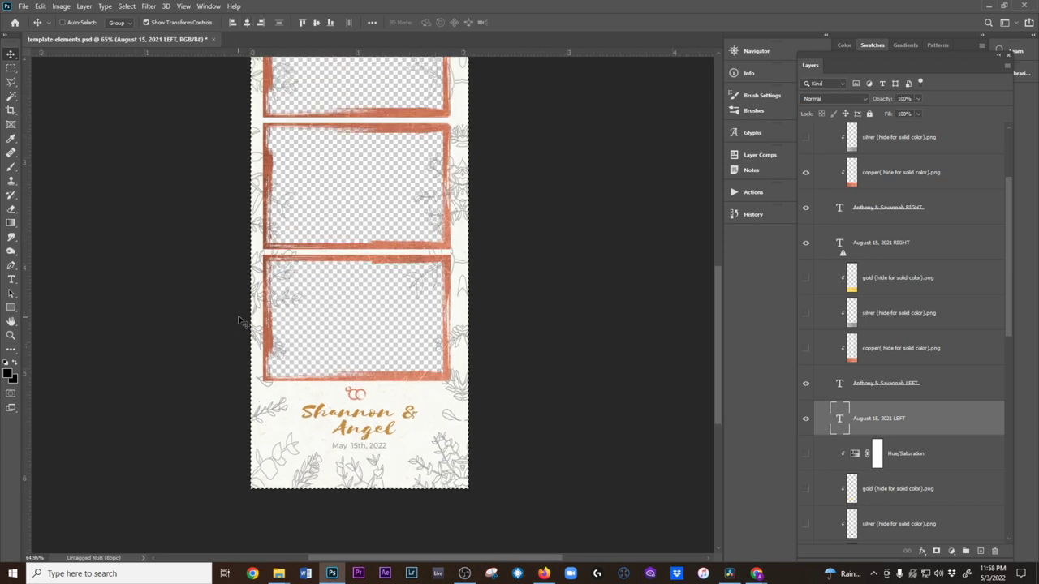
scroll(240, 320, down, 3)
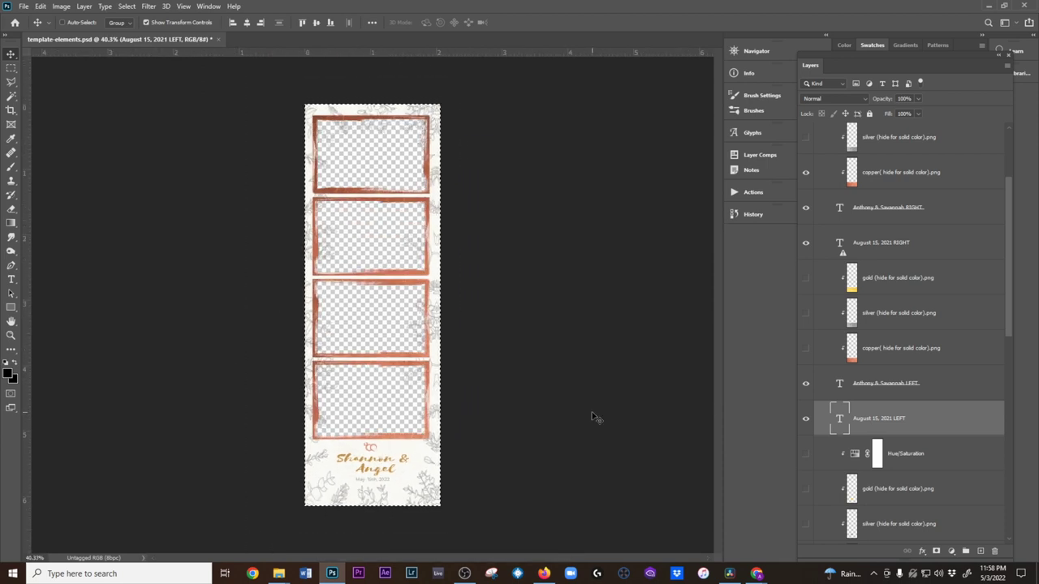
click(24, 7)
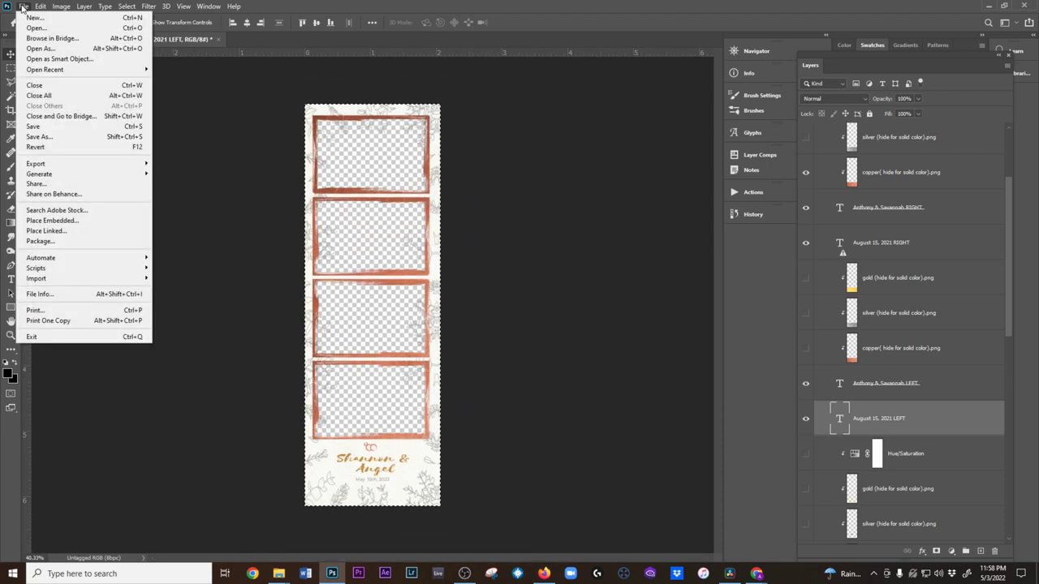
mouse_move(45, 164)
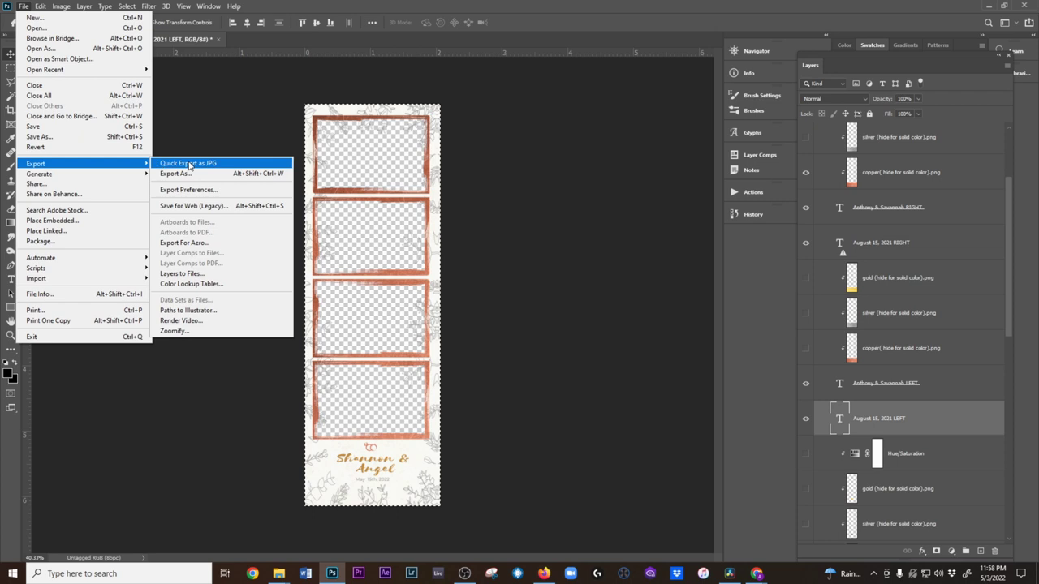
click(186, 175)
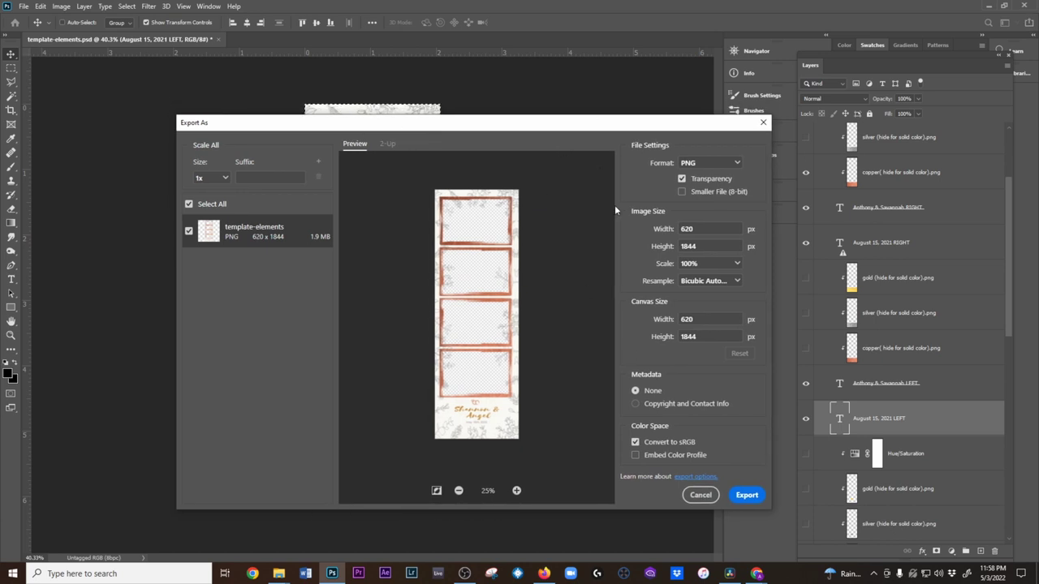
click(747, 496)
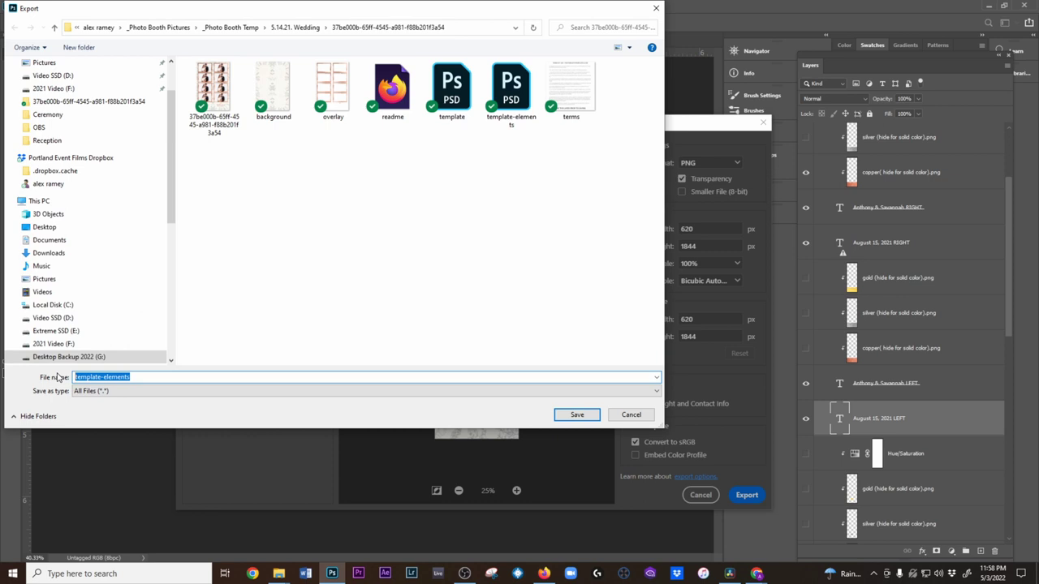
text(5.14. Temp)
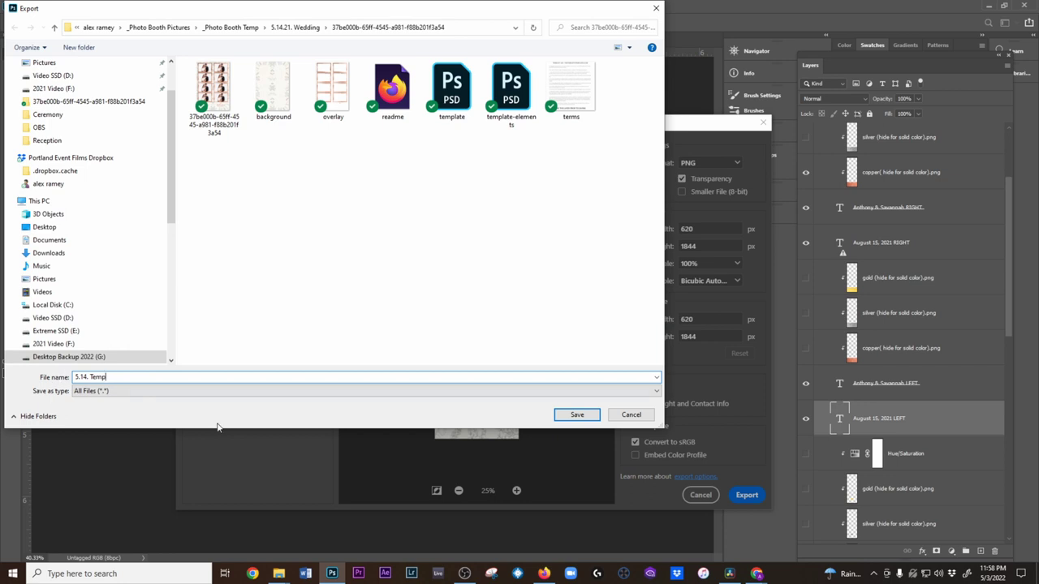
click(577, 414)
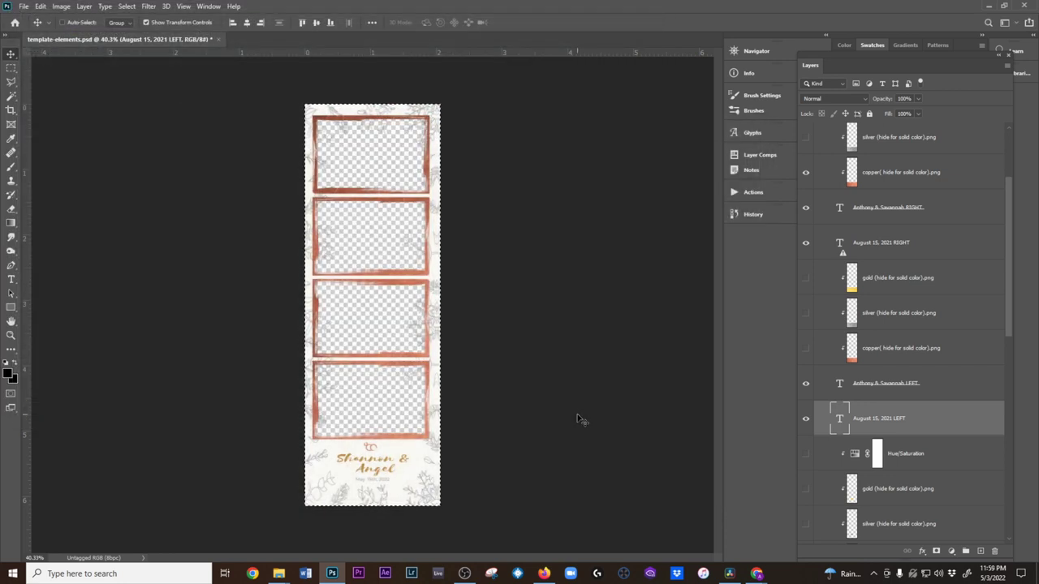
- Check the template text in the booking questionnaire in Firefox, and in Photoshop change the strip's date line to May 14th, 2022
click(986, 7)
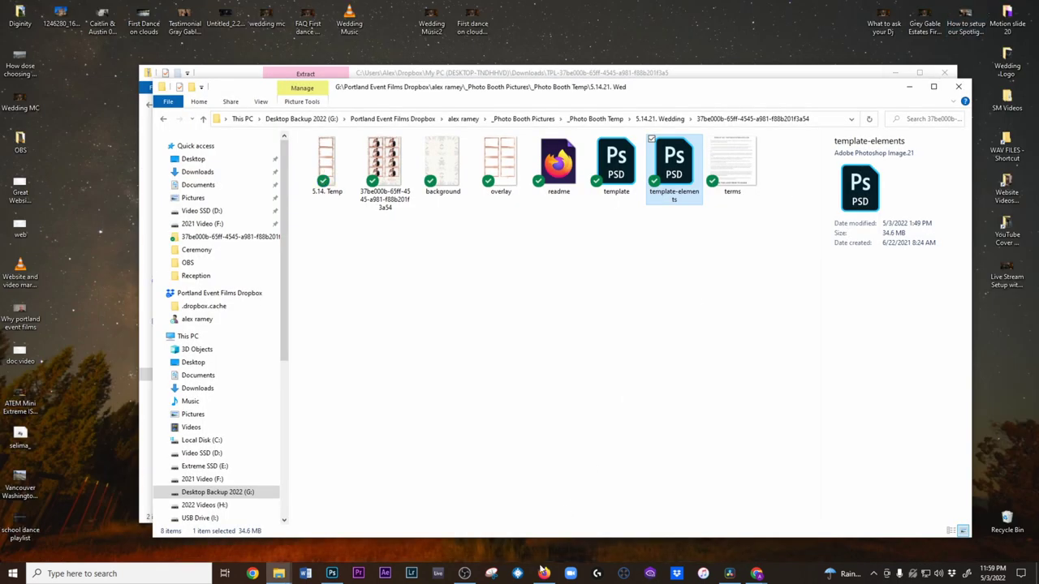
click(543, 574)
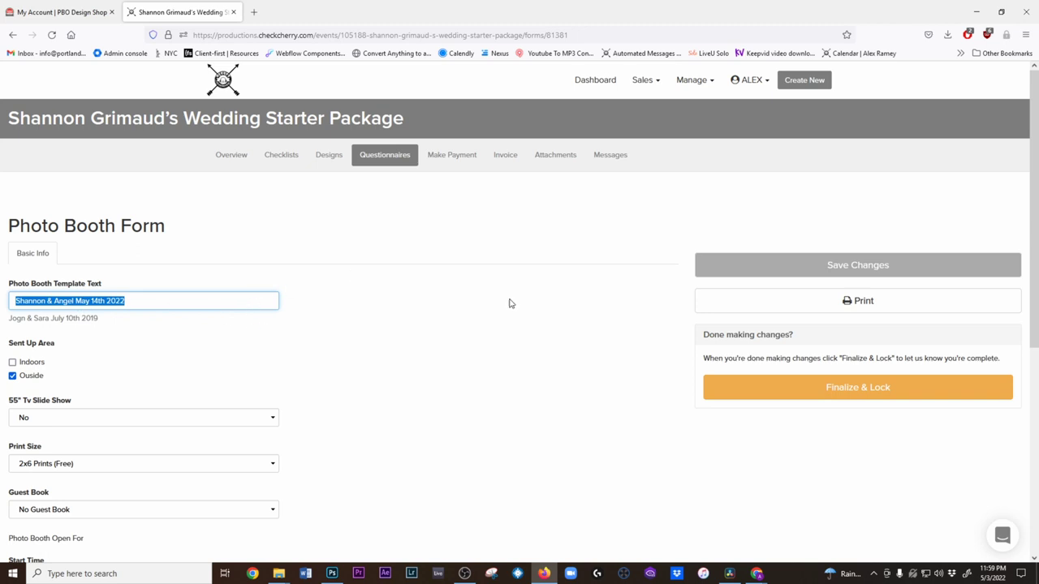
key(alt+Tab)
text(May 14th, 2022)
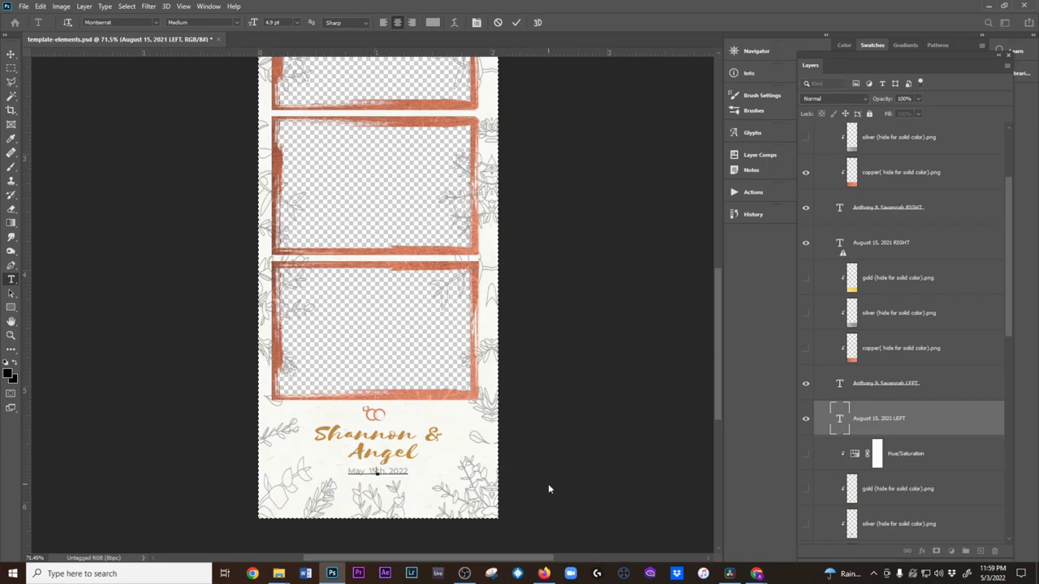
- Switch back to the booking in Firefox, go to its photo booth template design and start adding a new artwork version
key(alt+Tab)
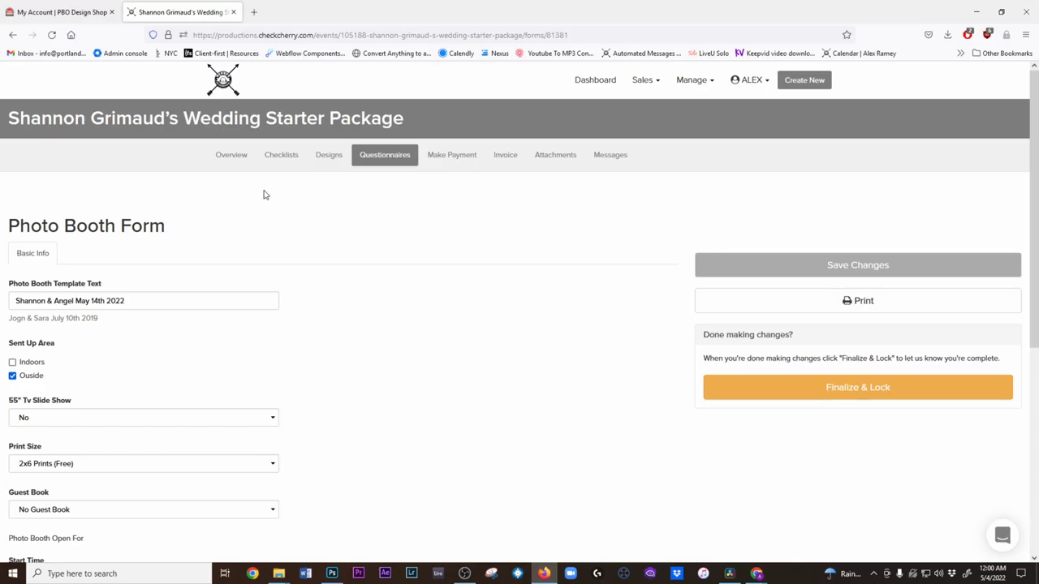
click(337, 162)
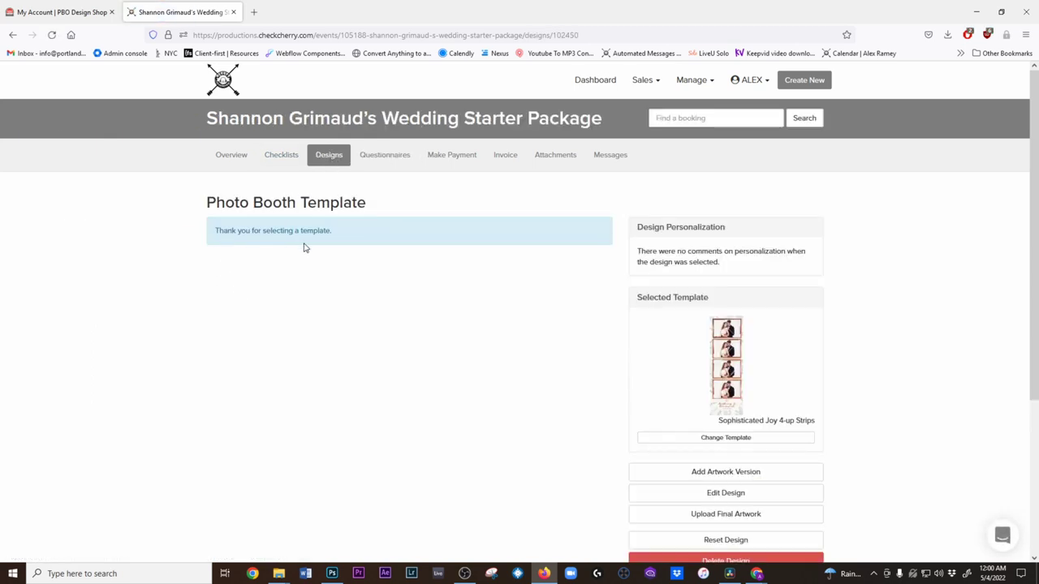
scroll(308, 256, down, 3)
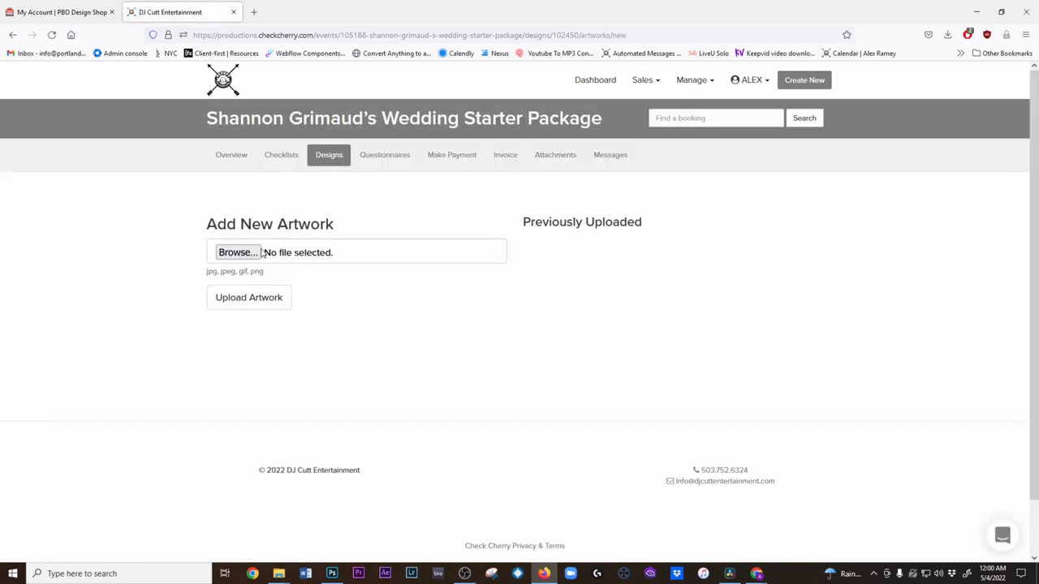
- Choose the 5.14. Temp image from the template's folder inside _Photo Booth Temp > 5.14.21. Wedding as the artwork file
click(237, 252)
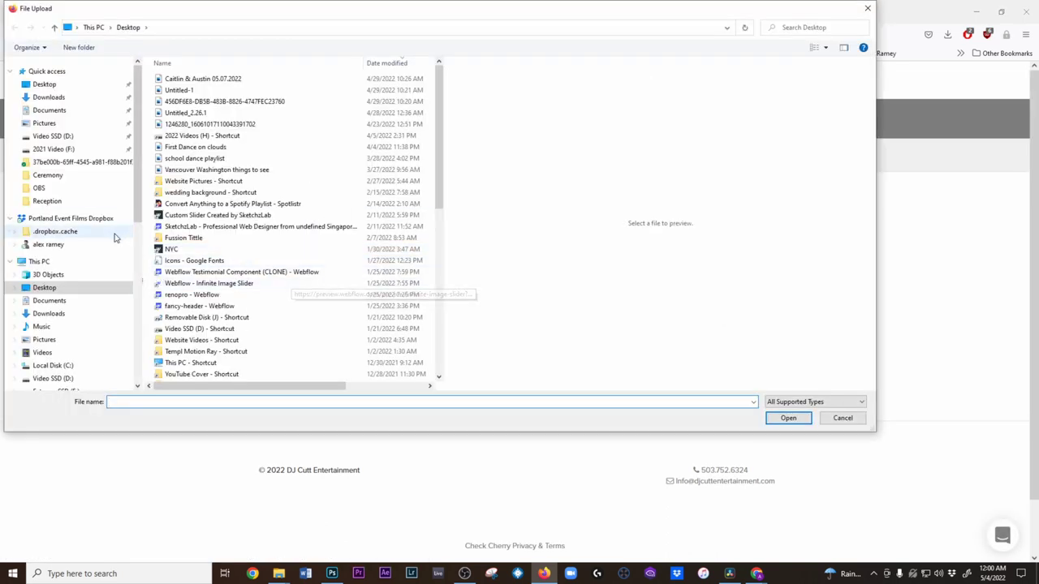
click(51, 219)
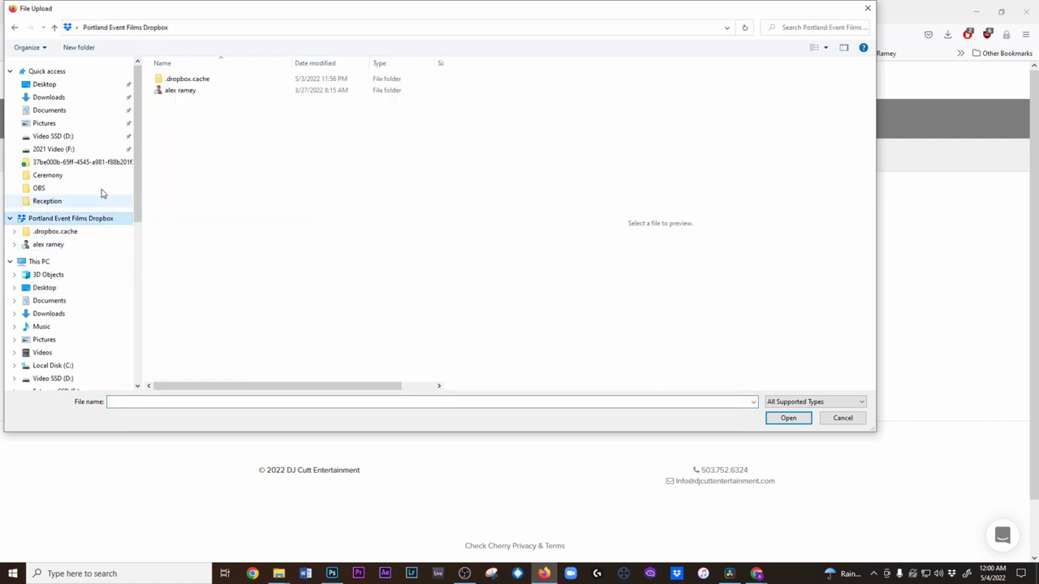
double_click(176, 90)
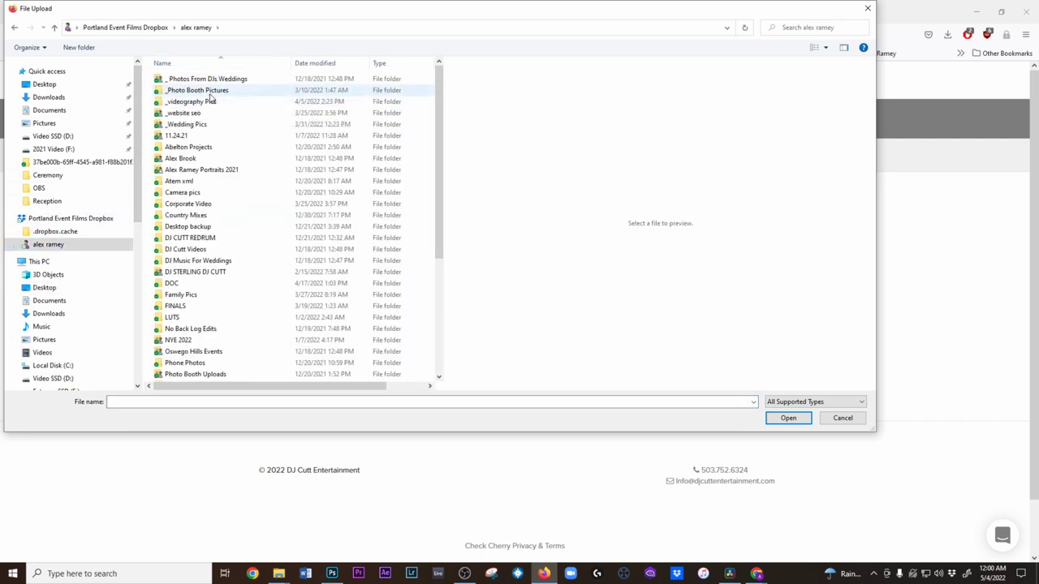
double_click(215, 92)
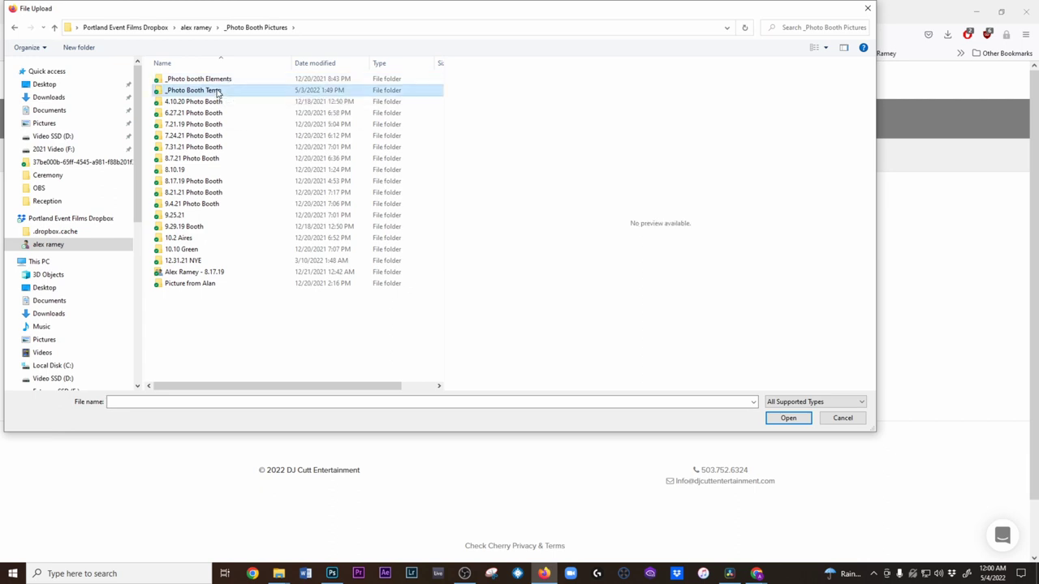
double_click(217, 91)
double_click(373, 90)
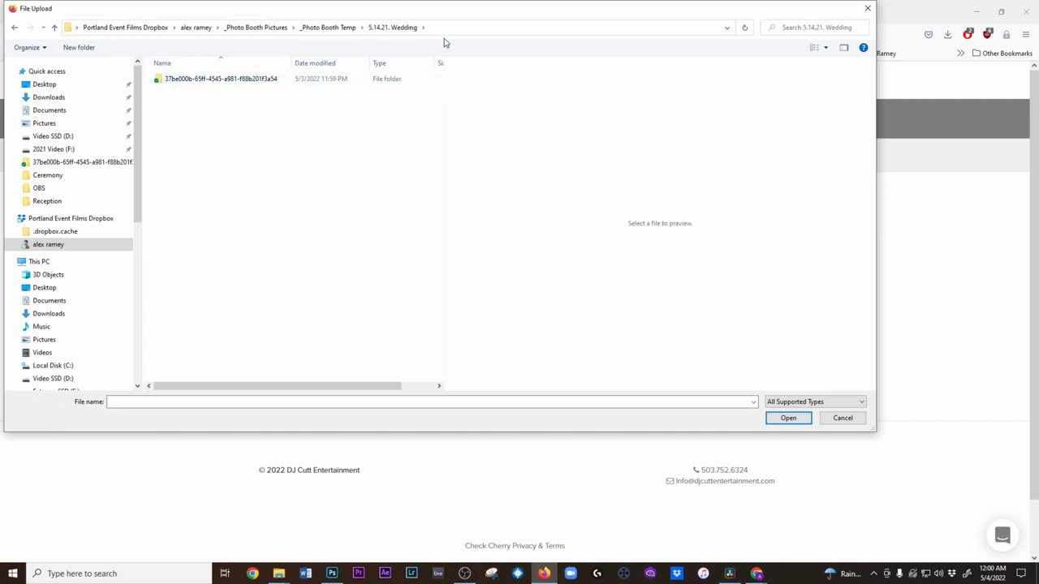
double_click(218, 78)
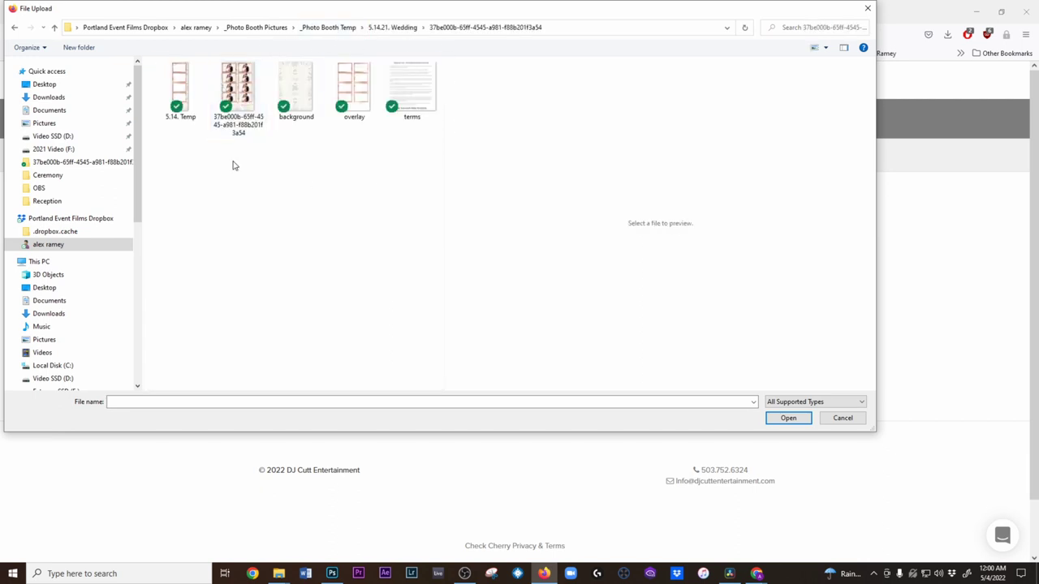
click(180, 87)
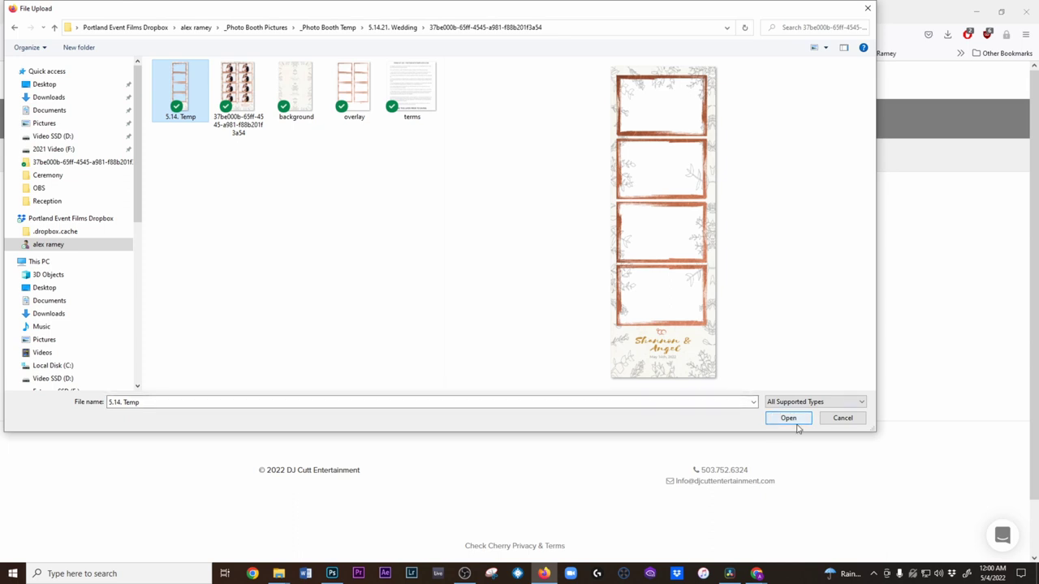